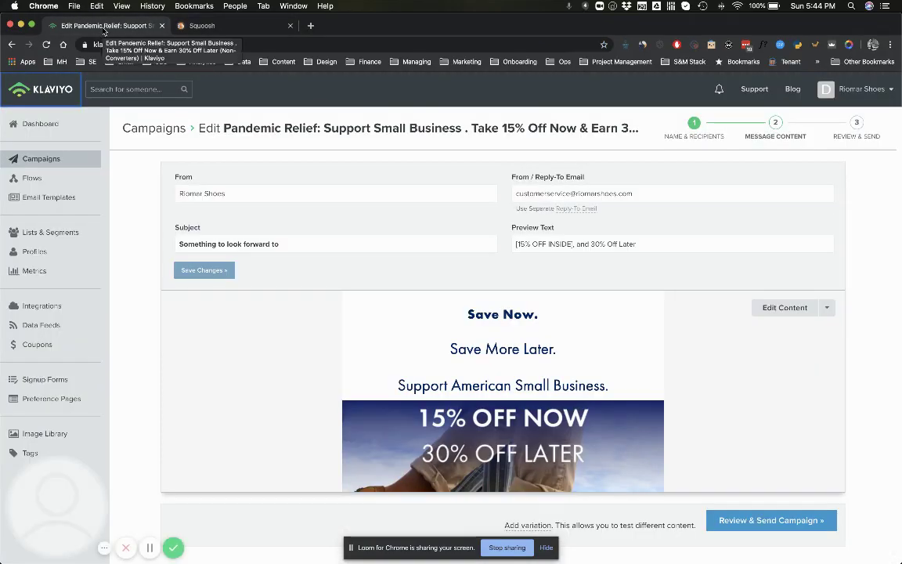
Switch to Sketch and duplicate the "15% OFF NOW" banner group, placing the copy level beside the original with a small gap
key(super+Tab)
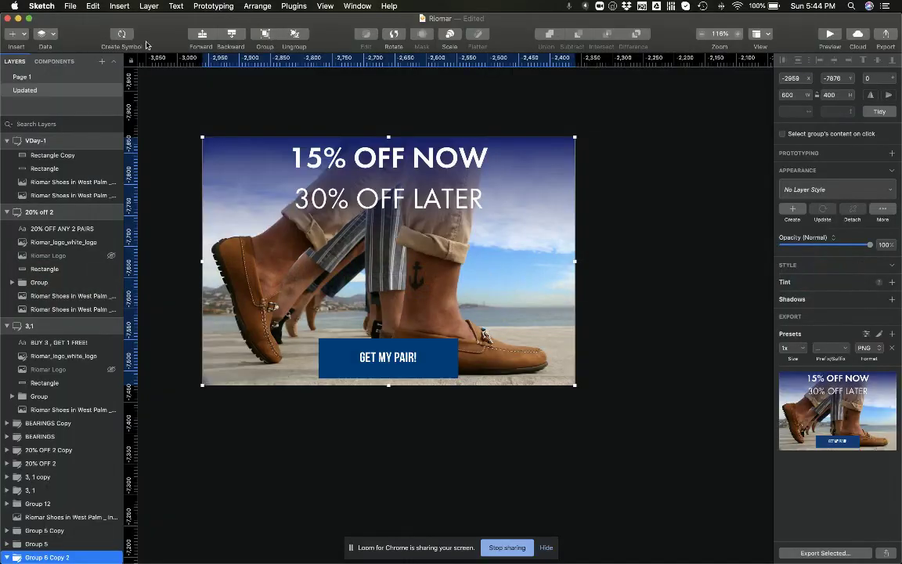
scroll(268, 114, down, 3)
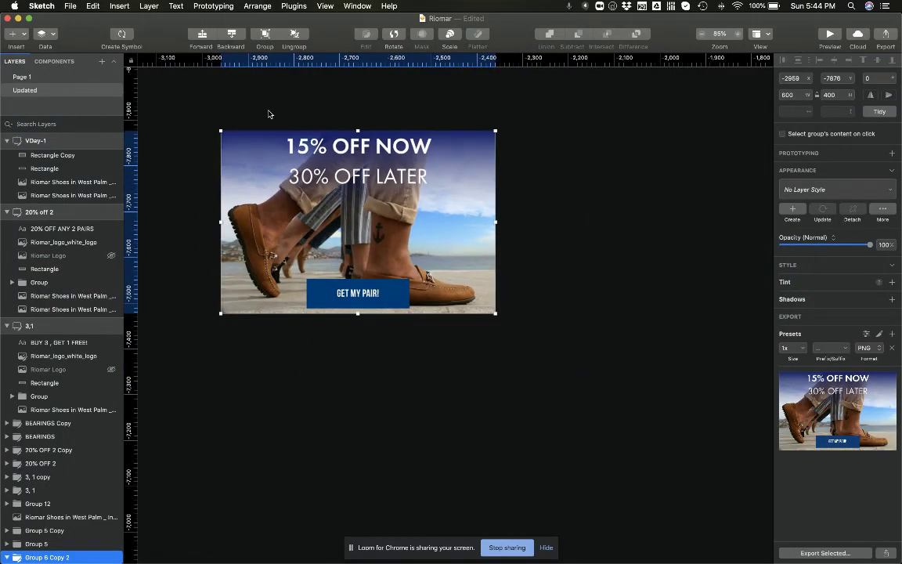
scroll(268, 114, up, 5)
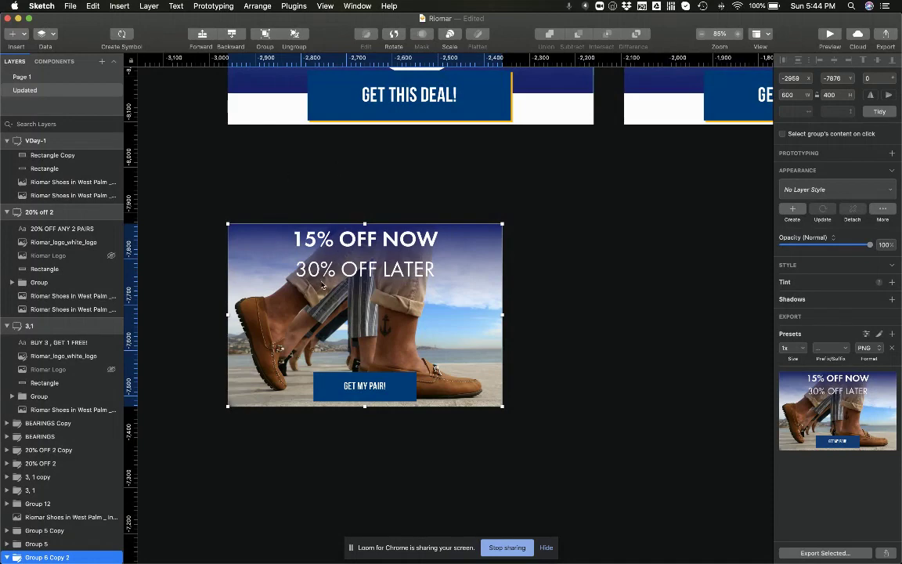
click(417, 182)
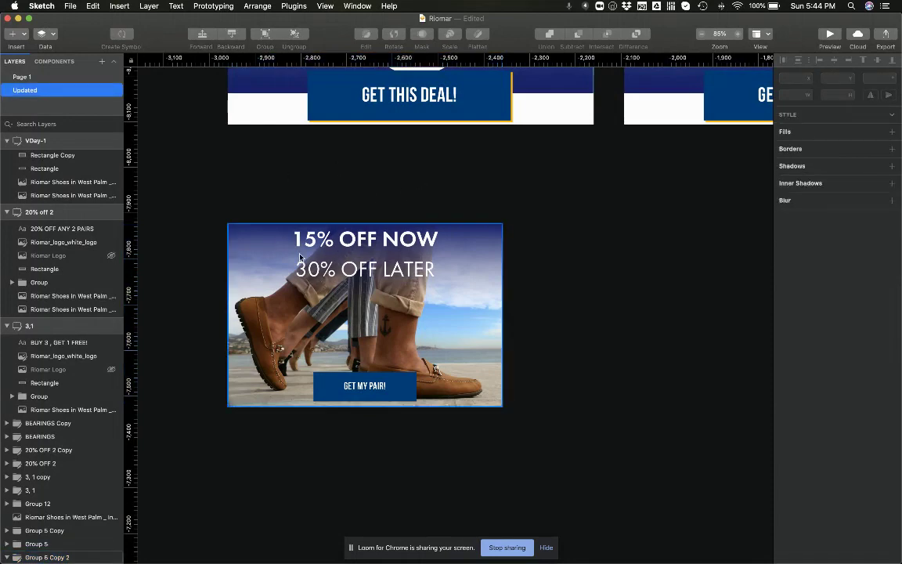
scroll(333, 284, down, 2)
click(343, 269)
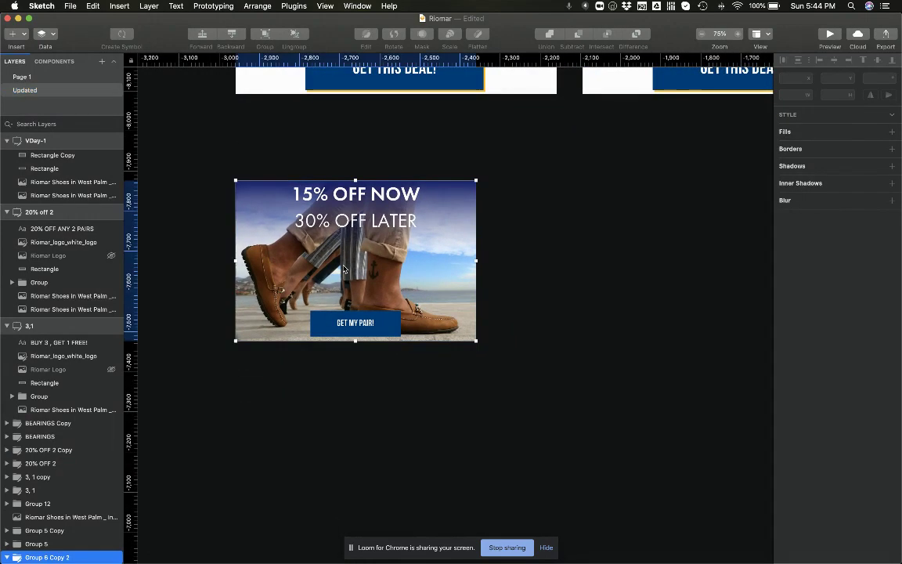
drag(341, 296, 601, 271)
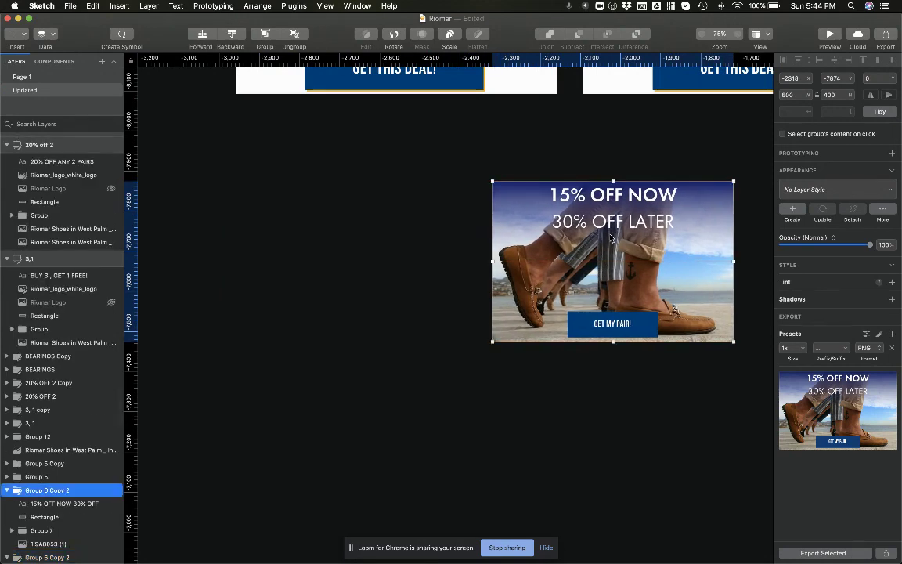
key(super+z)
drag(391, 257, 639, 258)
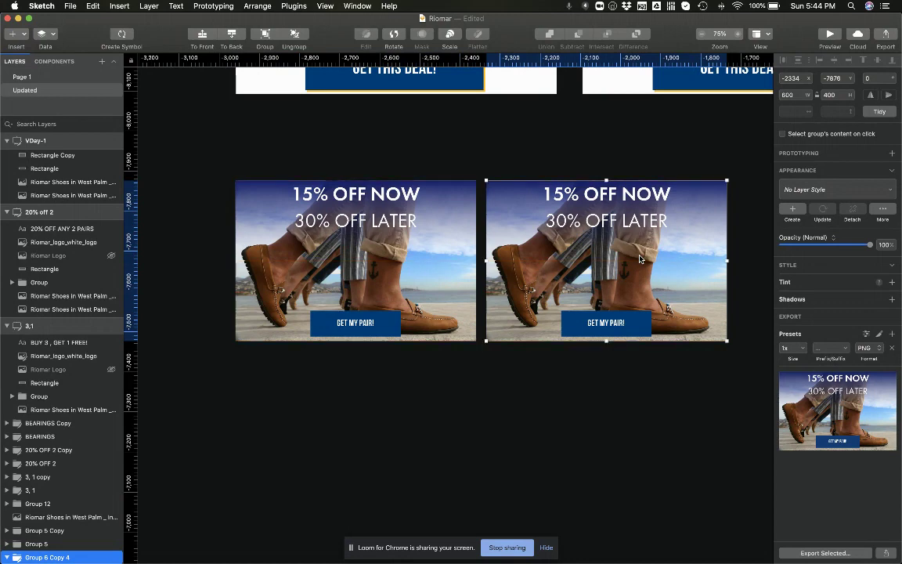
Rename the original banner group to "15 off now_1"
scroll(559, 253, right, 3)
scroll(559, 252, up, 3)
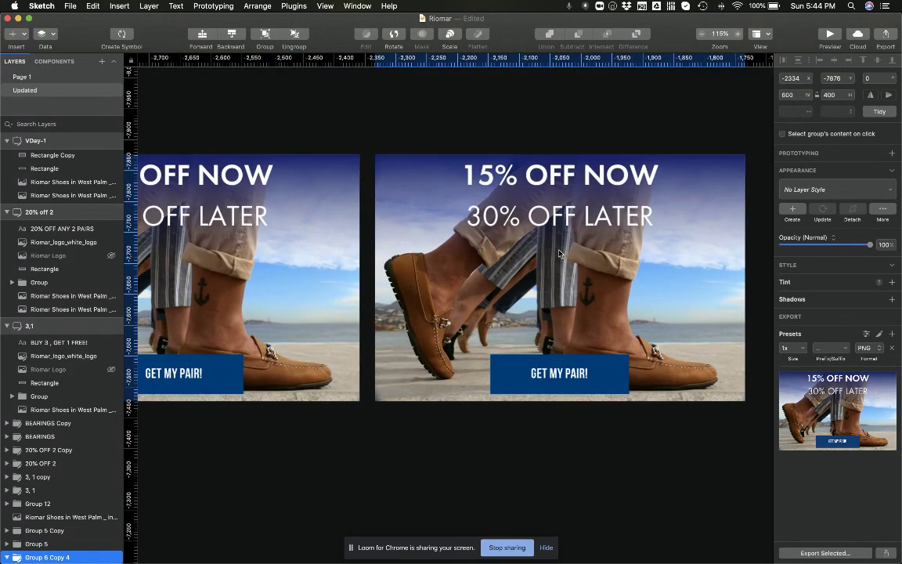
scroll(559, 252, down, 2)
scroll(318, 200, left, 5)
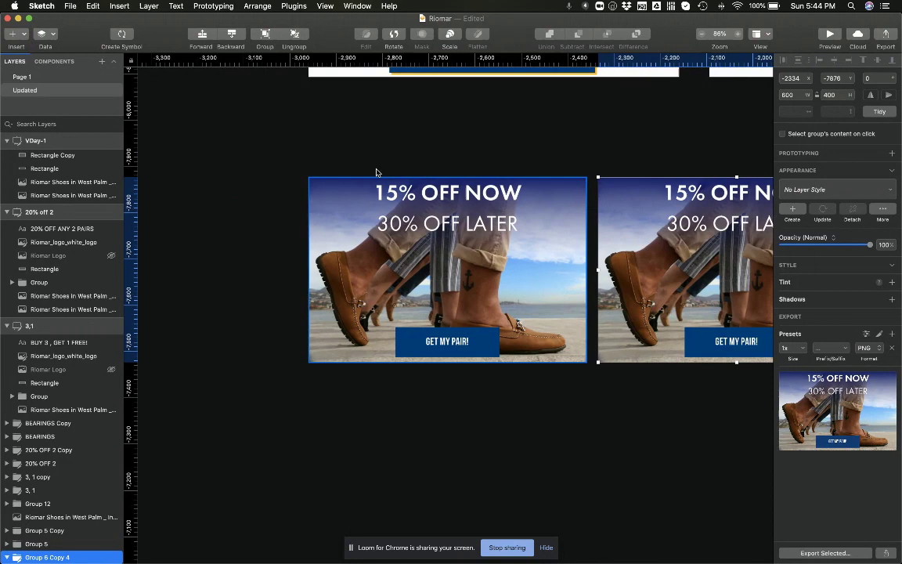
click(438, 105)
click(419, 225)
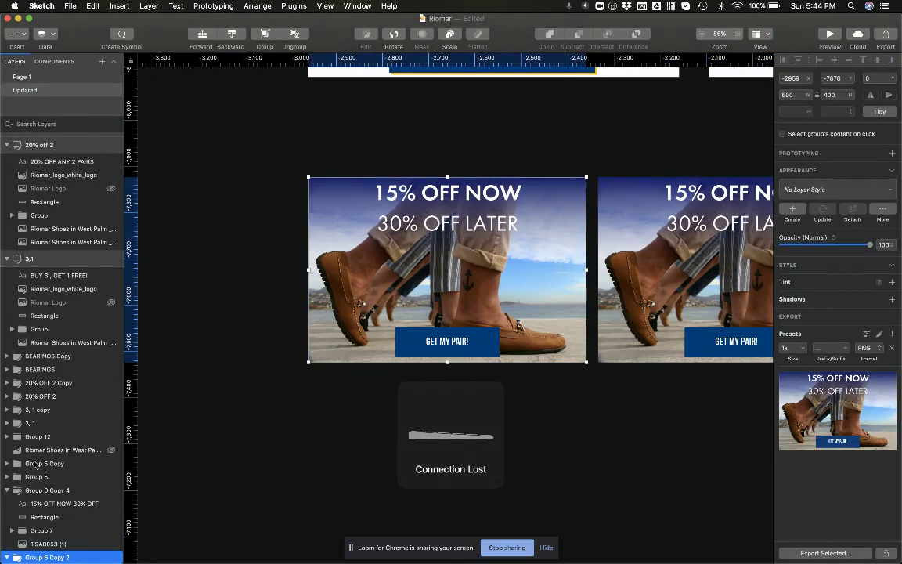
scroll(35, 469, down, 3)
key(super+r)
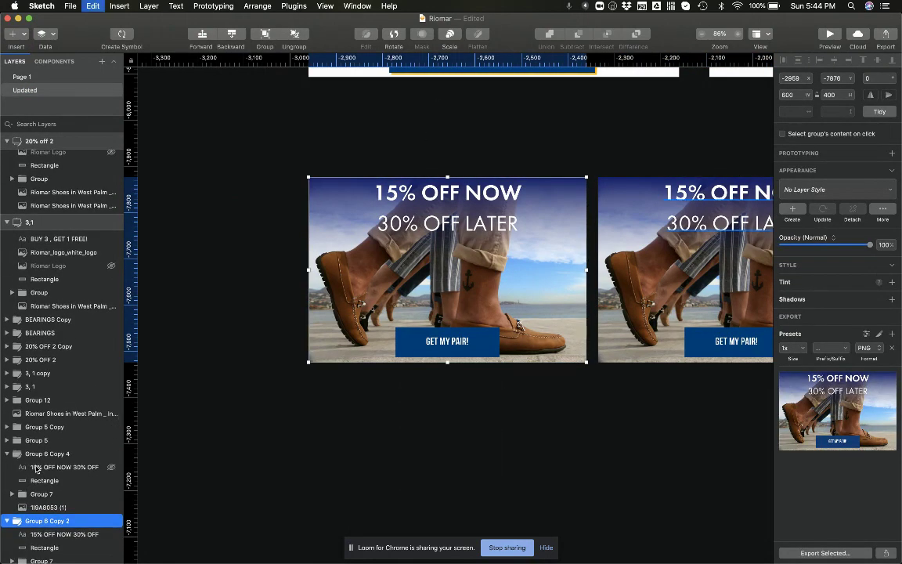
text(15)
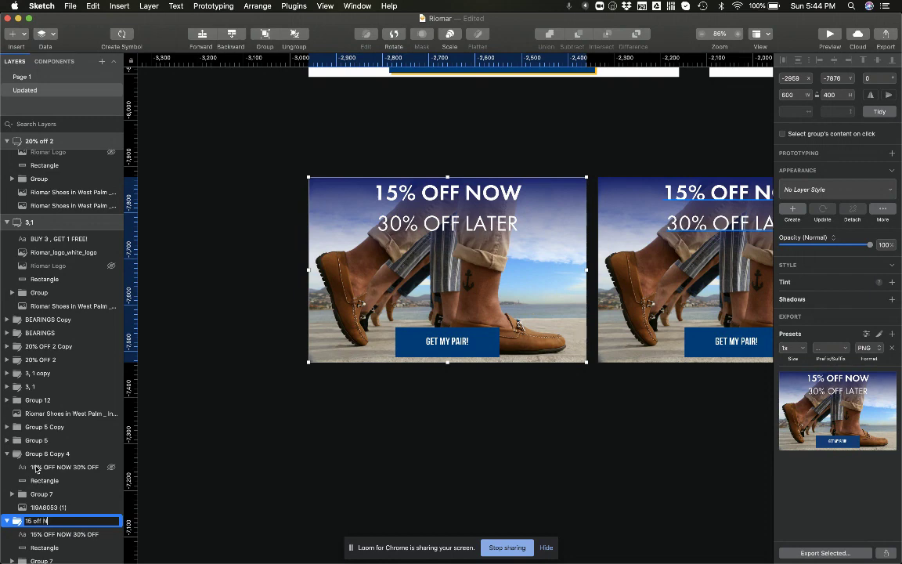
text( off now_1)
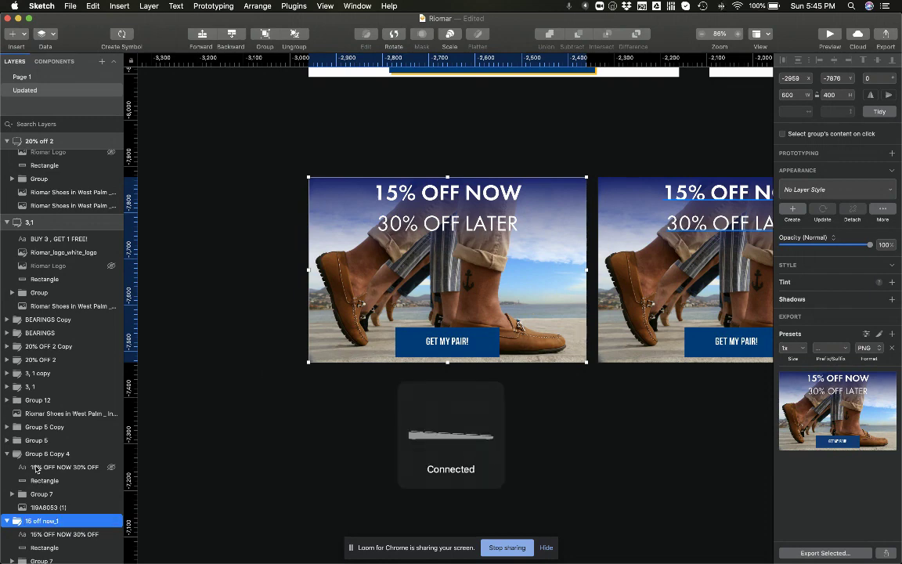
Rename the duplicated banner group to "15 off now_2"
click(683, 259)
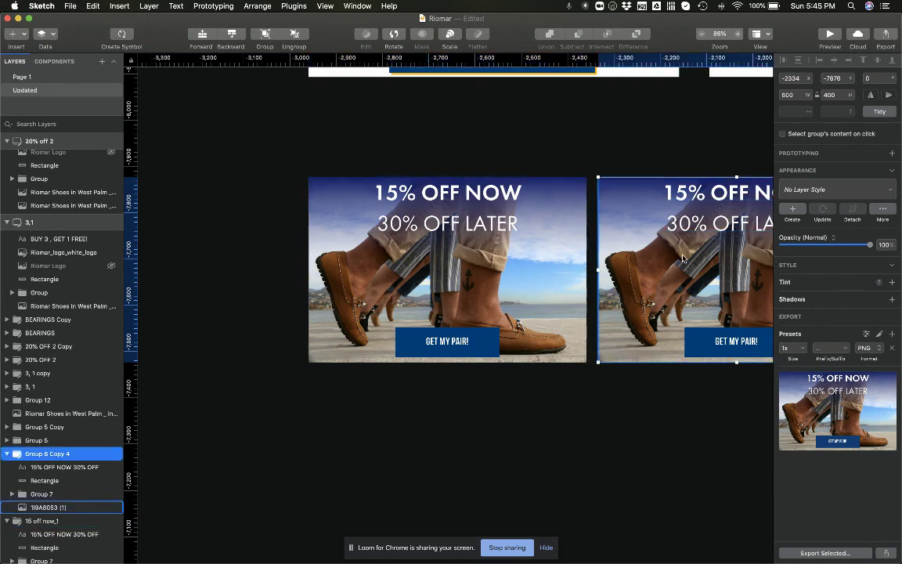
key(super+r)
text(2)
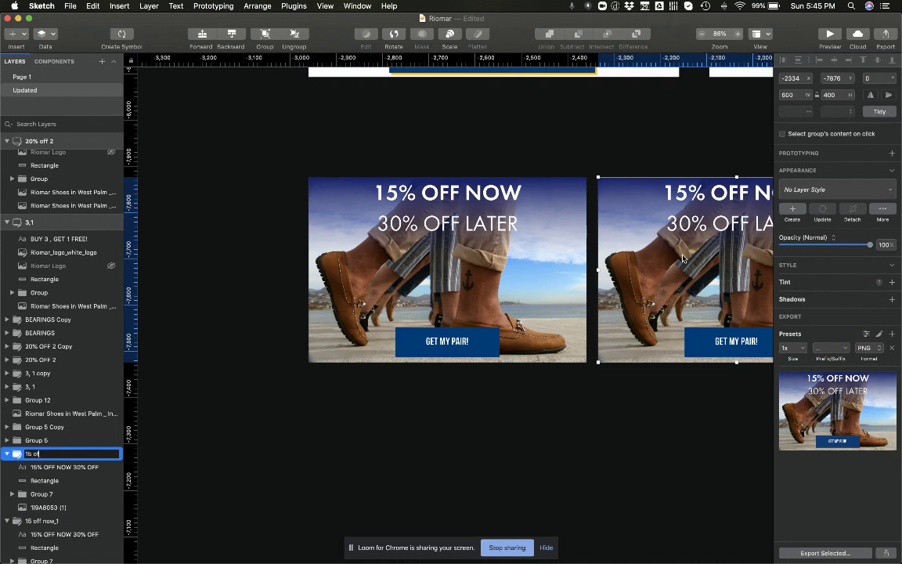
text(5 off now)
key(Return)
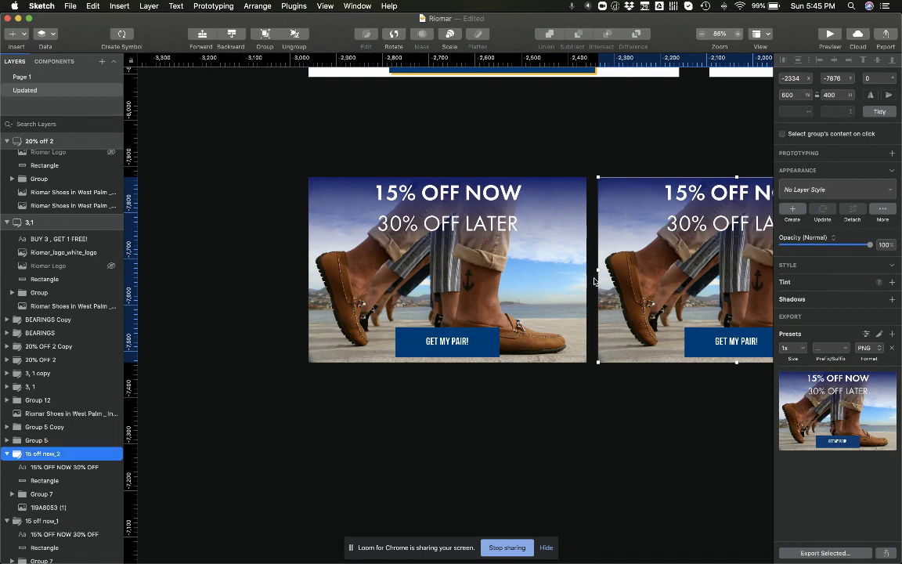
Make the "30% OFF LATER" line bold in the duplicated banner
scroll(725, 166, right, 5)
click(556, 166)
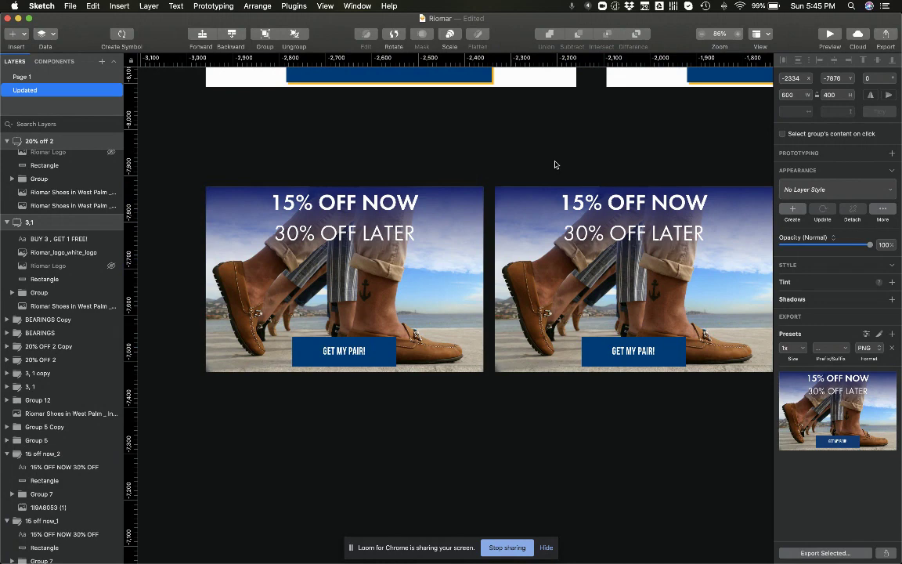
click(630, 237)
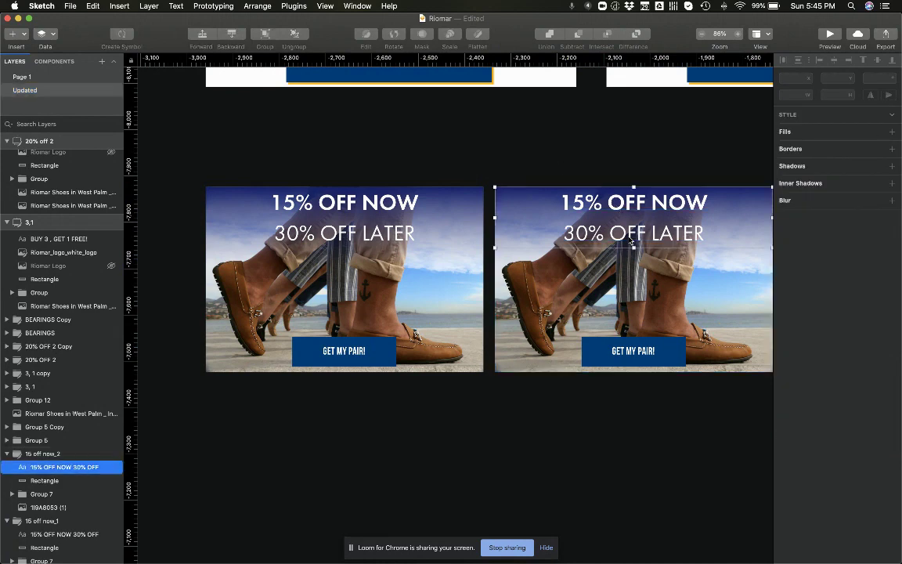
double_click(629, 237)
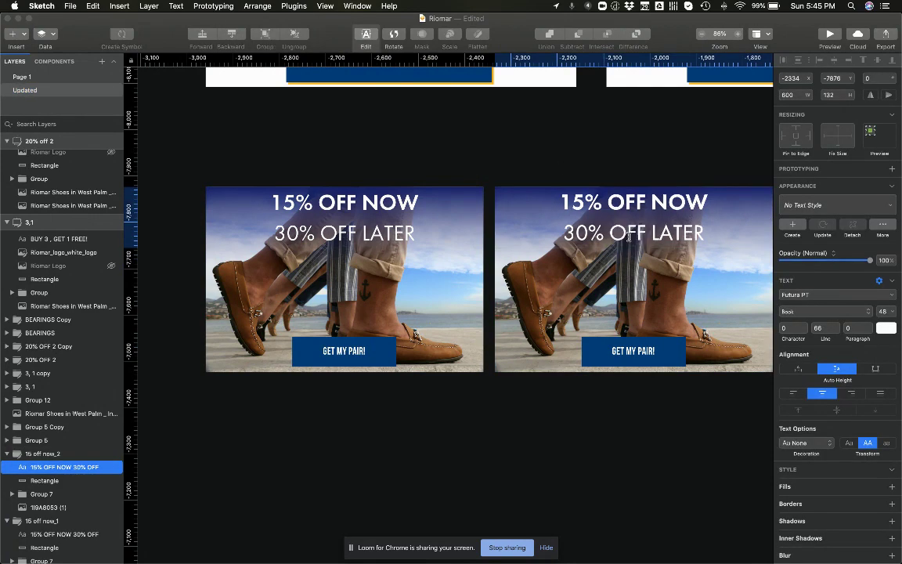
triple_click(629, 237)
key(super+b)
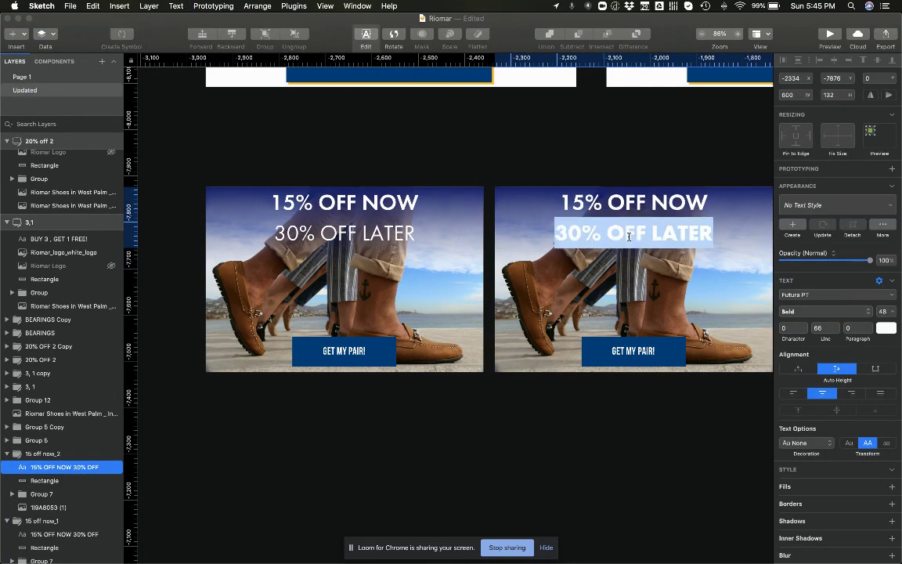
click(600, 155)
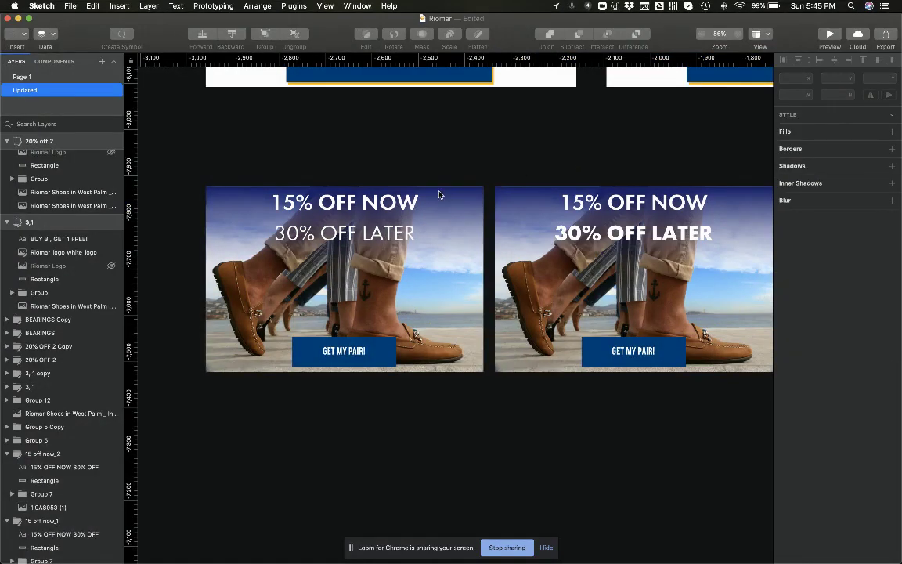
Enable a border on the copy's "GET MY PAIR!" button rectangle and colour it #FAB419, sampled from the "GET THIS DEAL!" button's yellow edge
scroll(501, 272, down, 3)
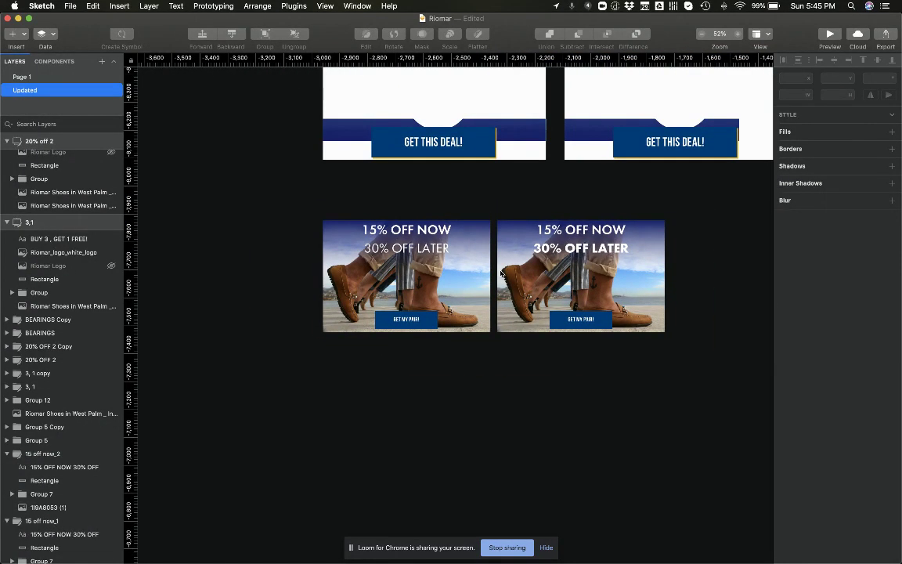
scroll(508, 255, up, 3)
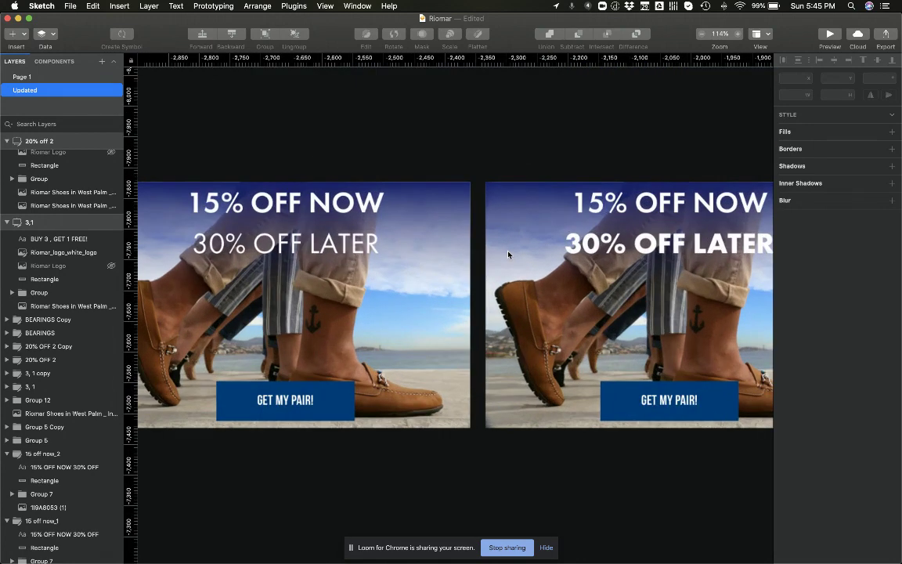
scroll(517, 255, down, 3)
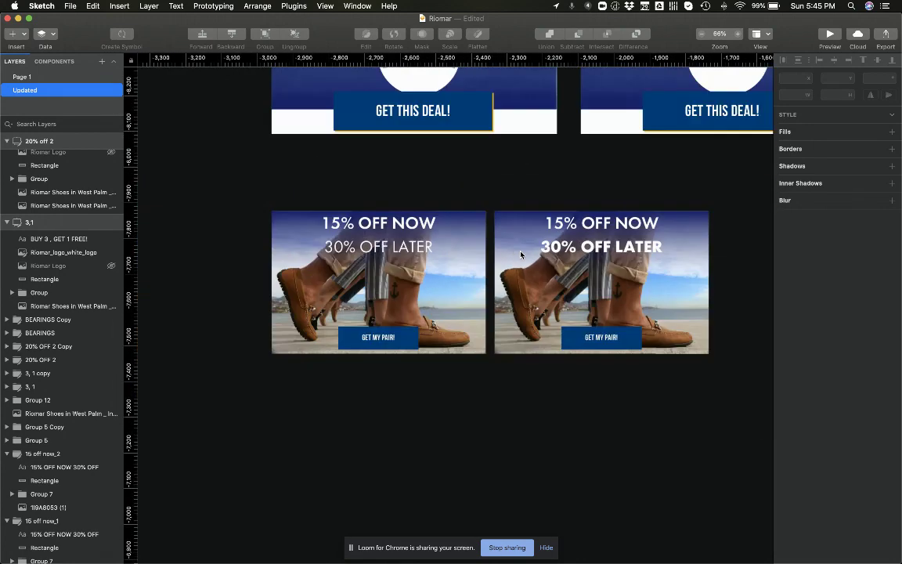
double_click(580, 344)
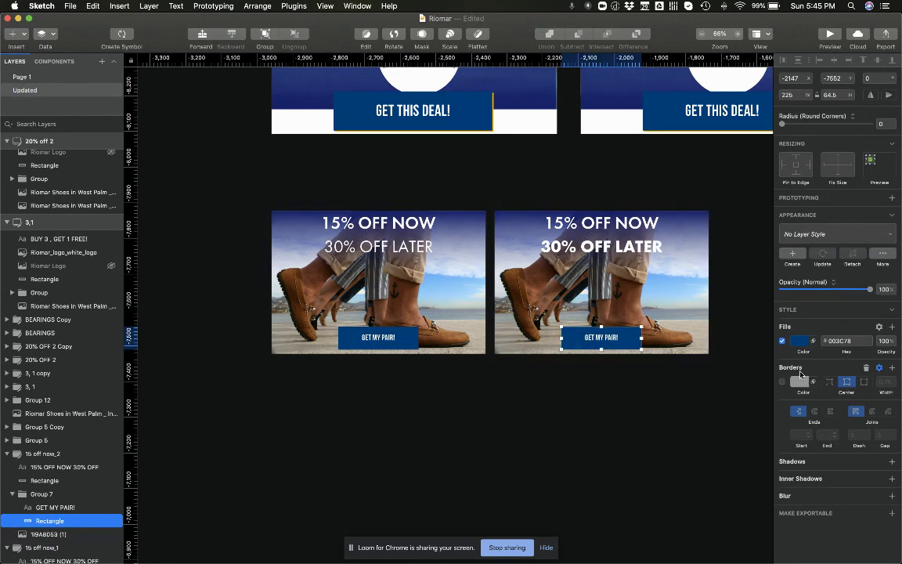
click(782, 383)
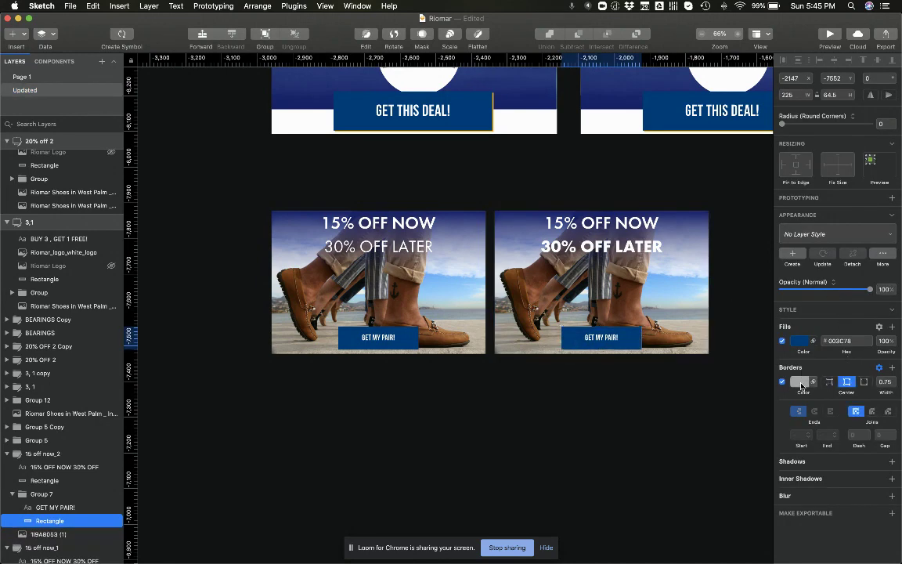
click(799, 381)
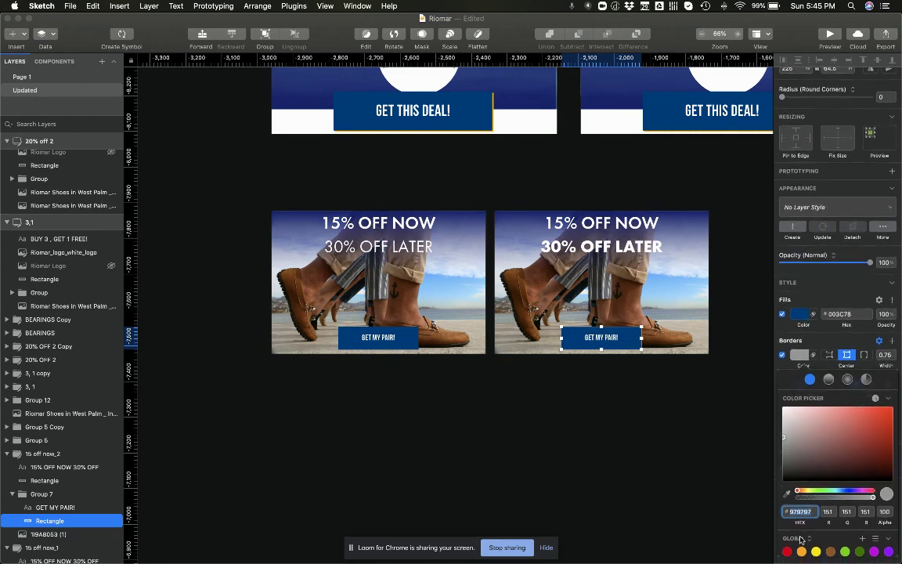
scroll(572, 187, up, 5)
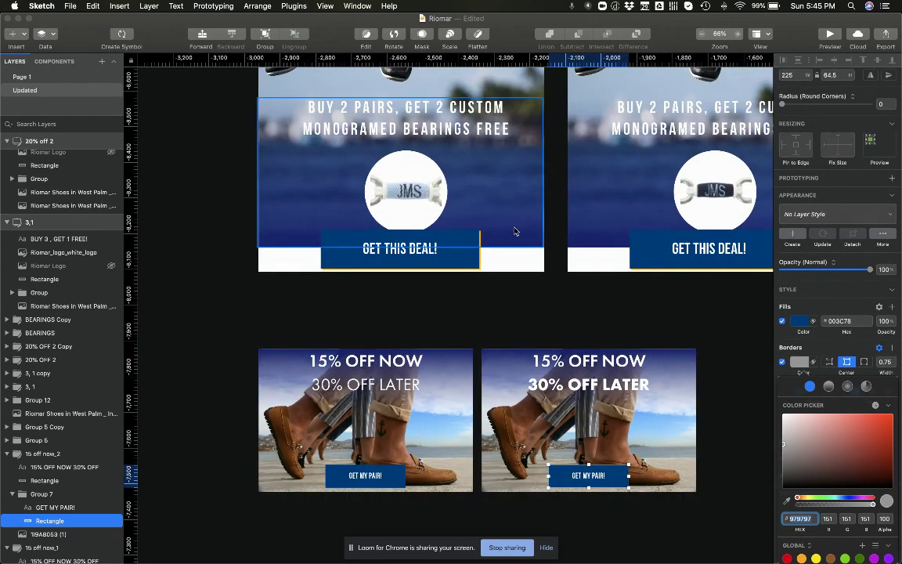
key(ctrl+c)
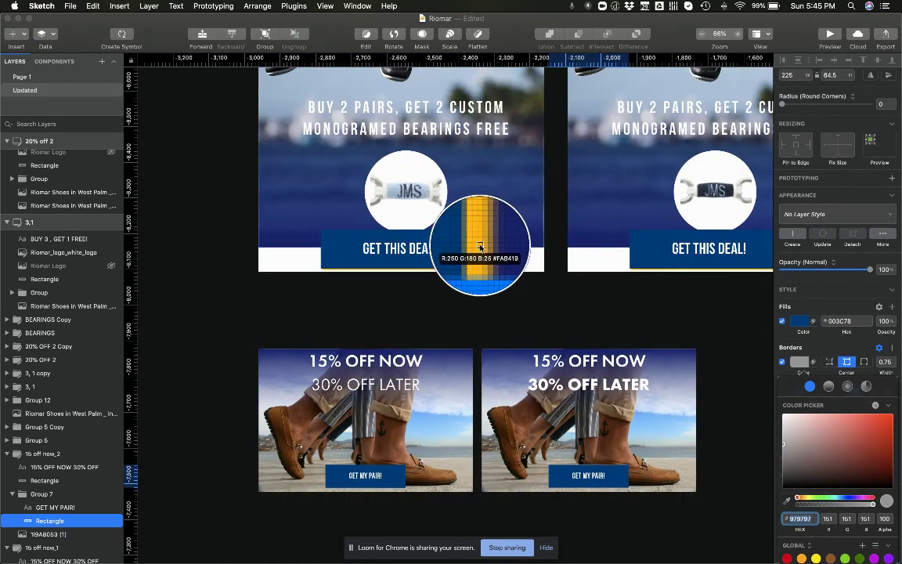
click(480, 246)
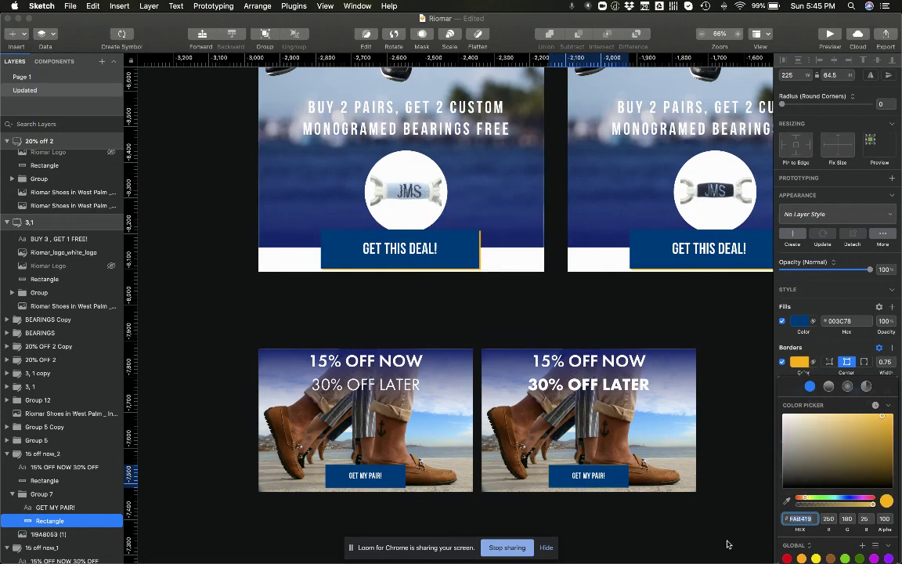
Set the border width of the copy's "GET MY PAIR!" button rectangle to 3.75
scroll(720, 501, down, 5)
scroll(717, 462, up, 5)
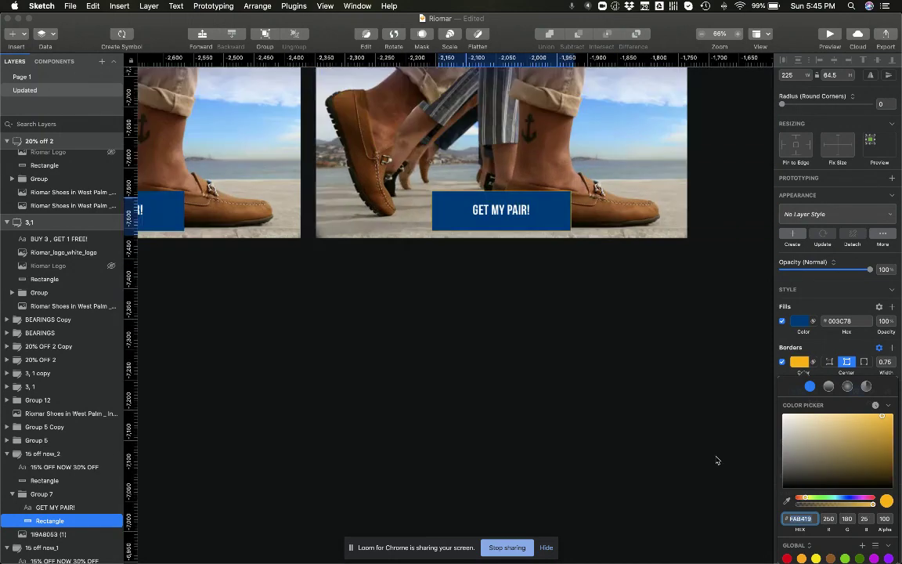
triple_click(894, 360)
click(540, 293)
scroll(540, 293, down, 5)
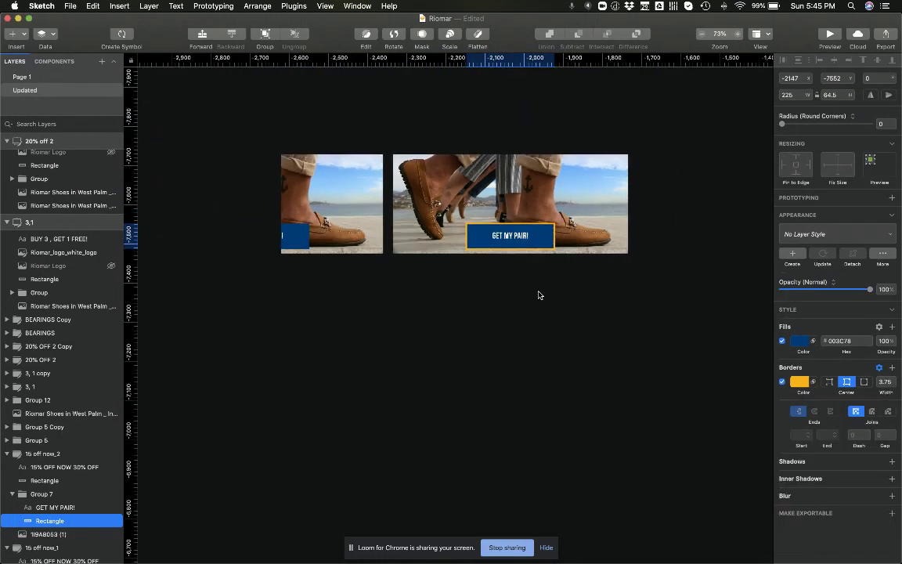
scroll(539, 294, up, 2)
scroll(540, 293, left, 3)
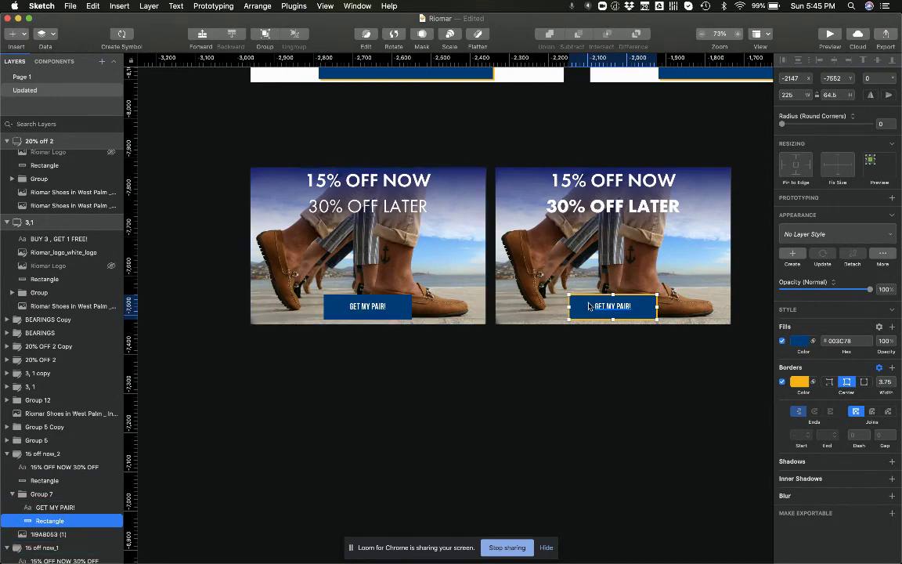
Export the 15 off now_1 and 15 off now_2 banner groups together as 1x PNG files to the Downloads folder
click(479, 335)
click(454, 283)
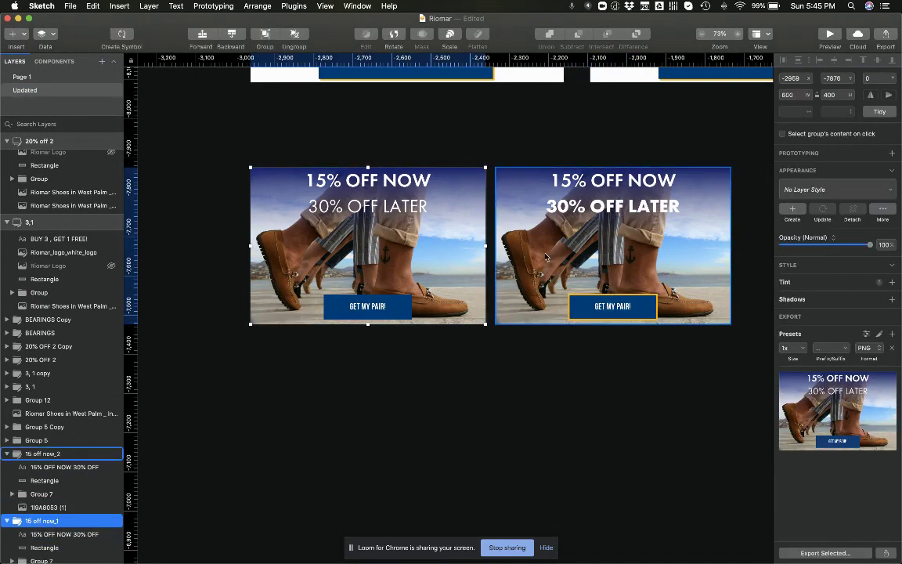
shift+click(546, 256)
click(820, 554)
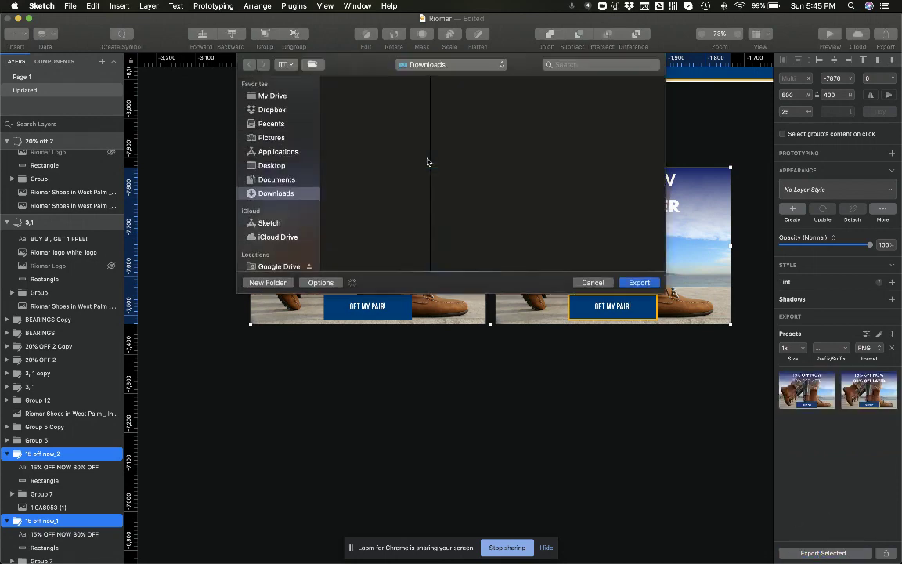
key(Return)
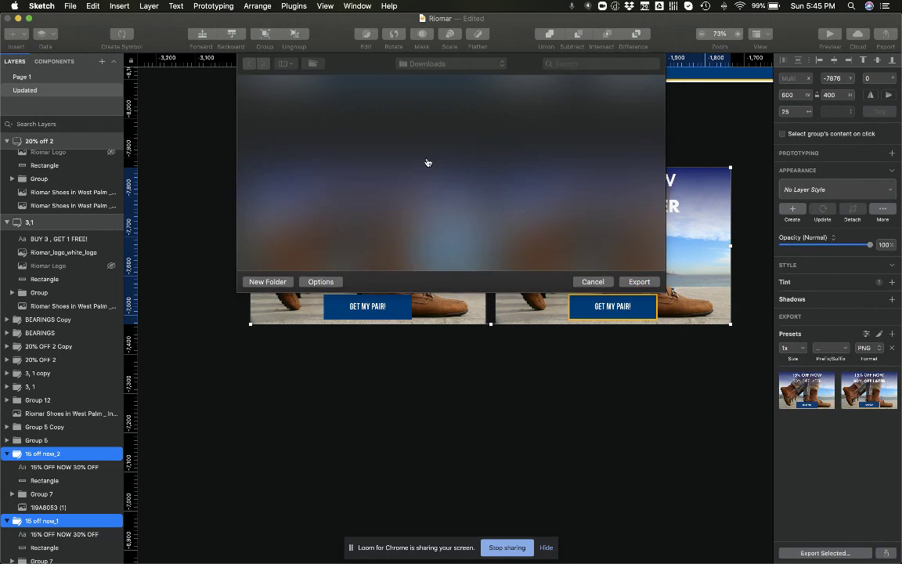
Switch to Chrome and open the ezgif Animated GIF Maker on a new page
key(super+Tab)
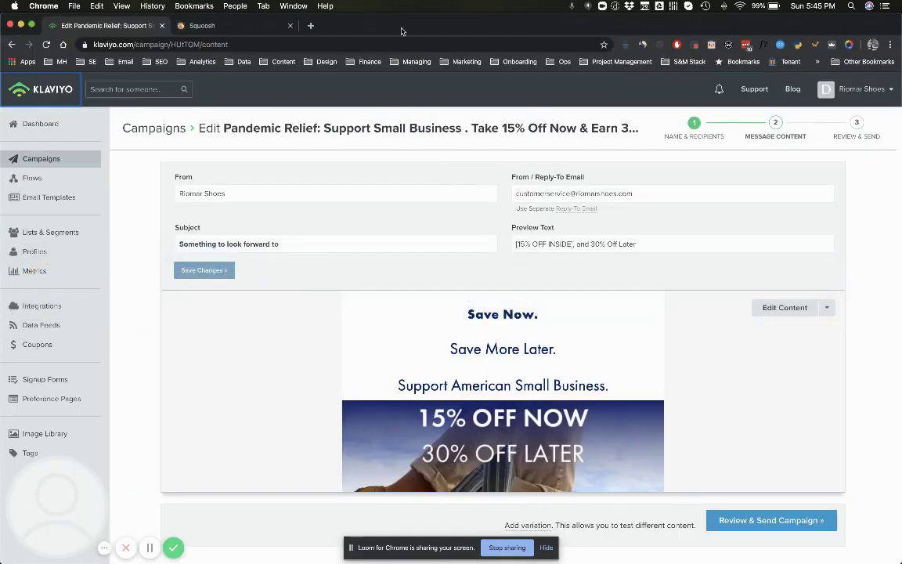
key(super+t)
text(ezgif)
key(Return)
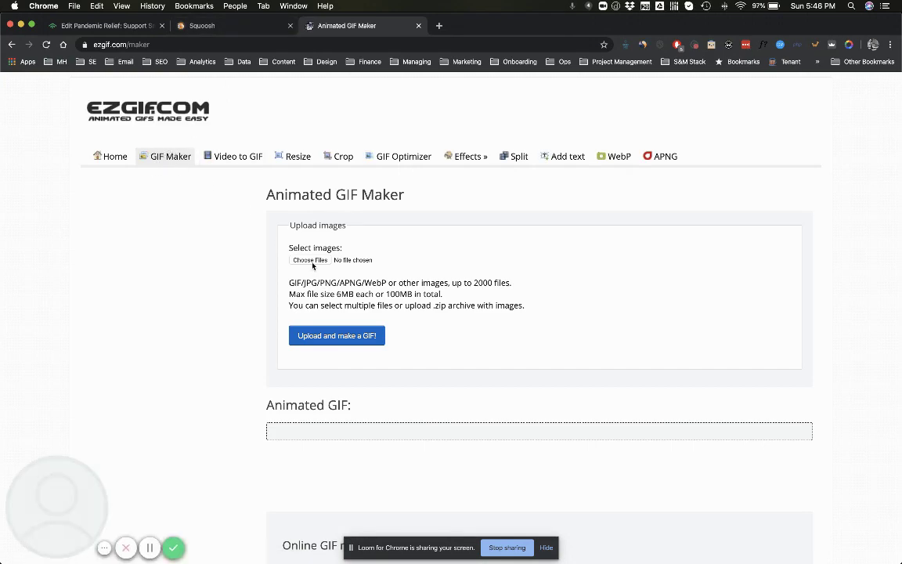
Upload 15 off now_1.png and 15 off now_2.png from Downloads as frames for the GIF
click(310, 261)
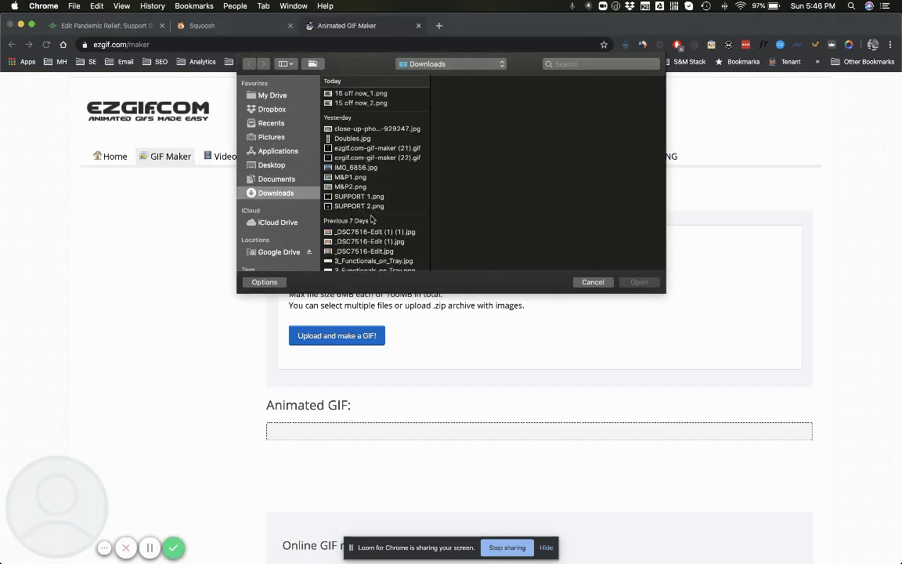
click(382, 94)
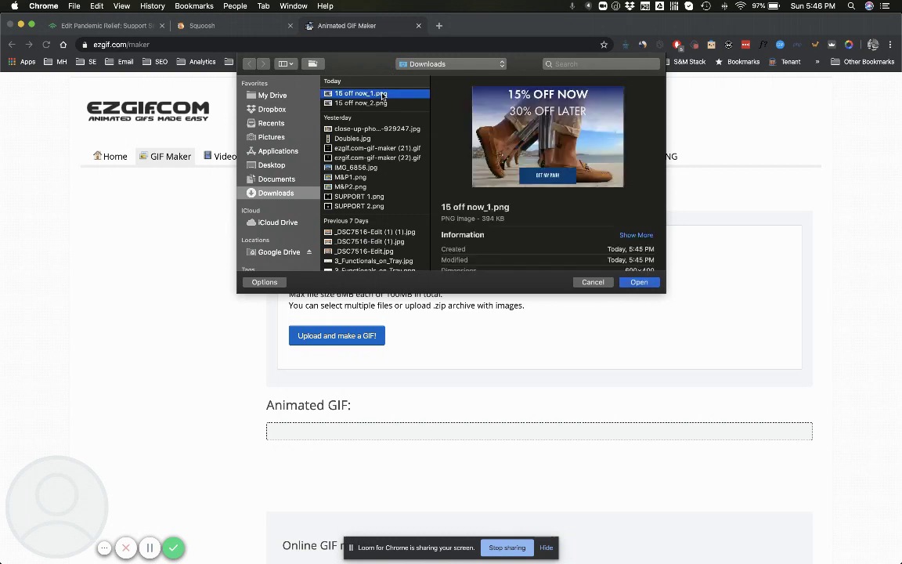
key(shift+Down)
key(Return)
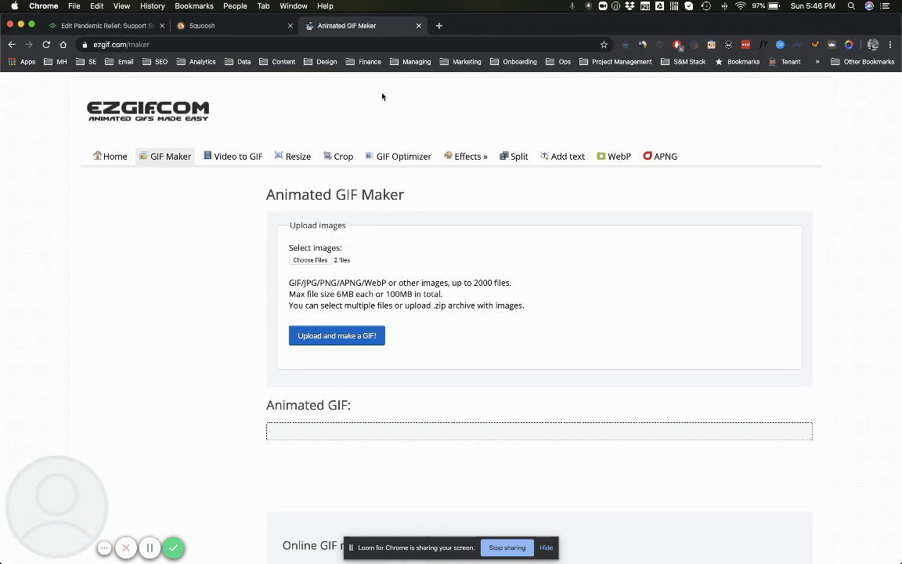
click(332, 339)
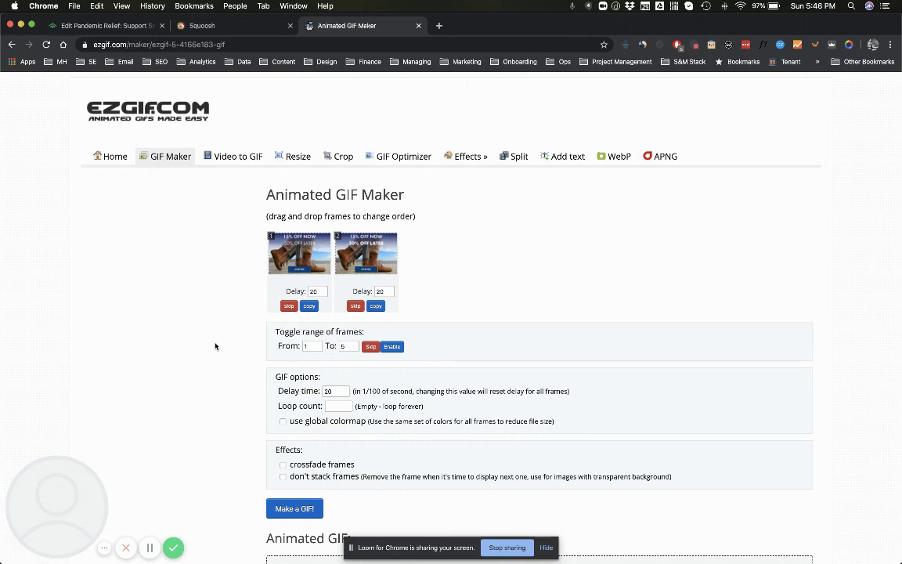
Set the delay time for all frames to 75 and generate the animated GIF
click(227, 26)
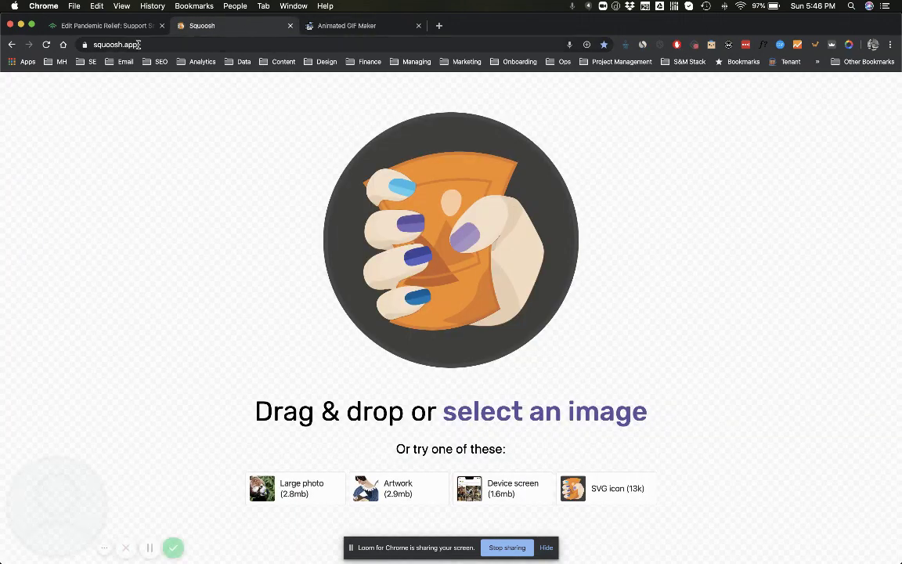
click(348, 26)
scroll(354, 284, down, 4)
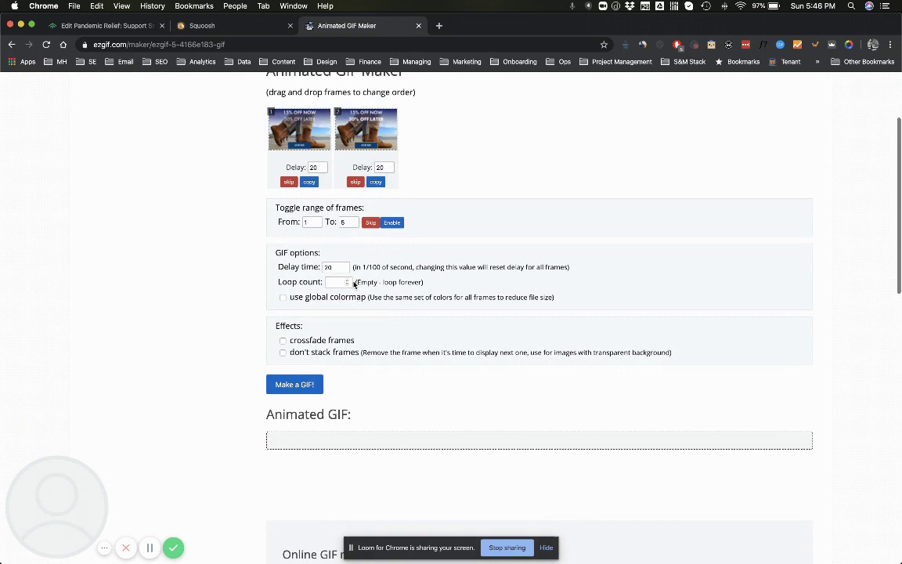
click(341, 269)
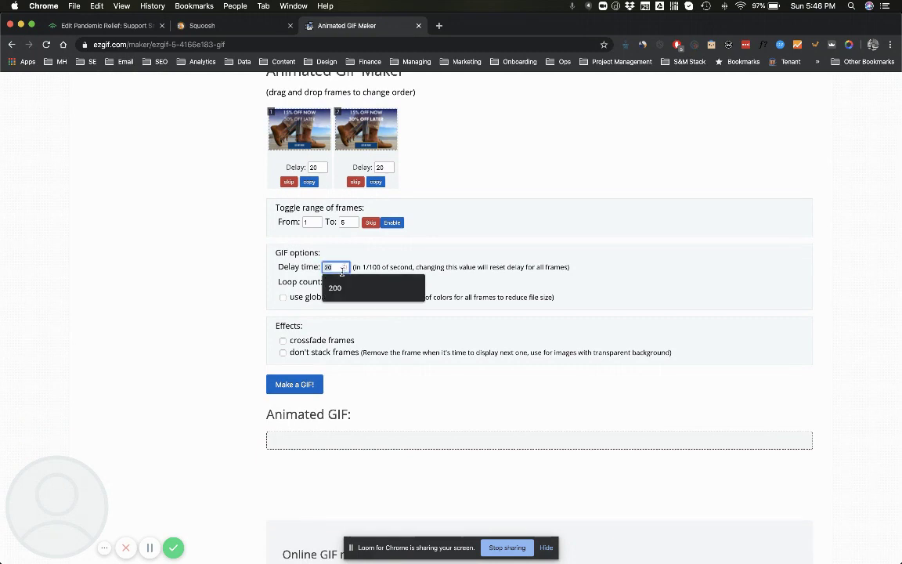
text(75)
click(242, 304)
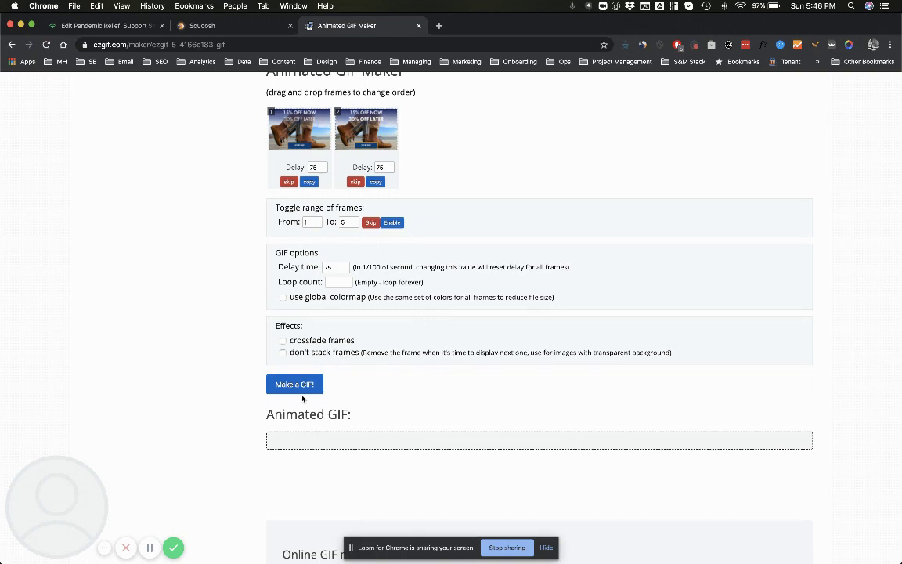
click(295, 384)
scroll(202, 418, down, 5)
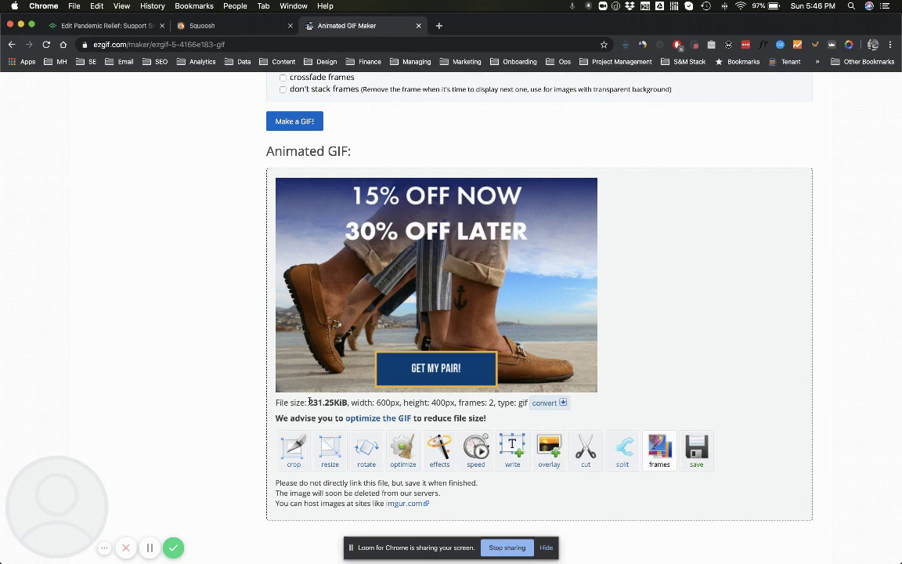
Optimize the animated GIF with the Lossy GIF method at compression level 108 and save the optimized file
click(414, 459)
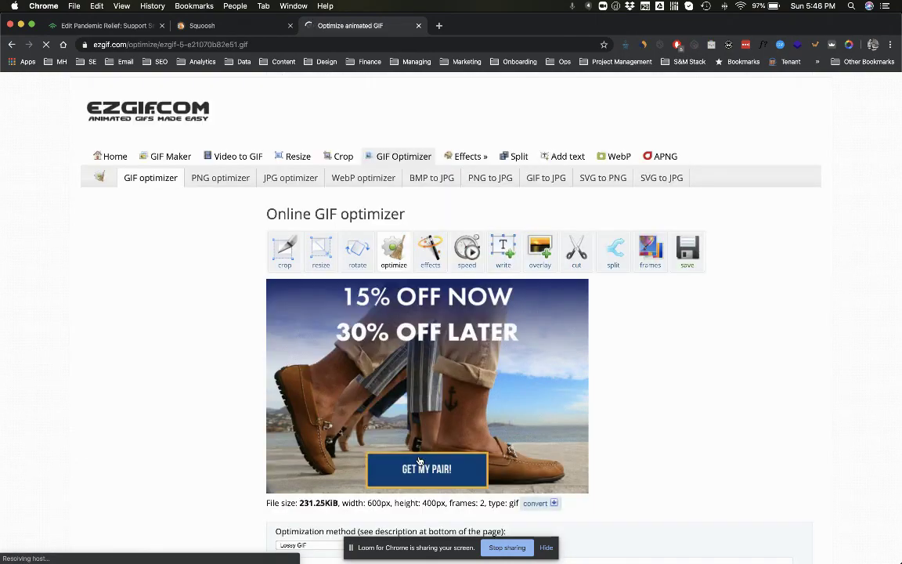
scroll(419, 460, down, 4)
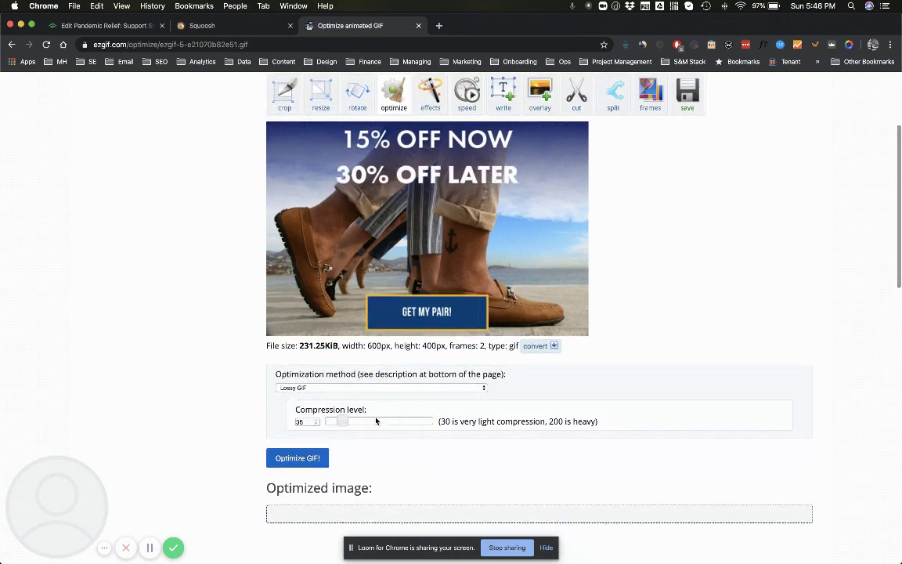
click(382, 421)
click(313, 458)
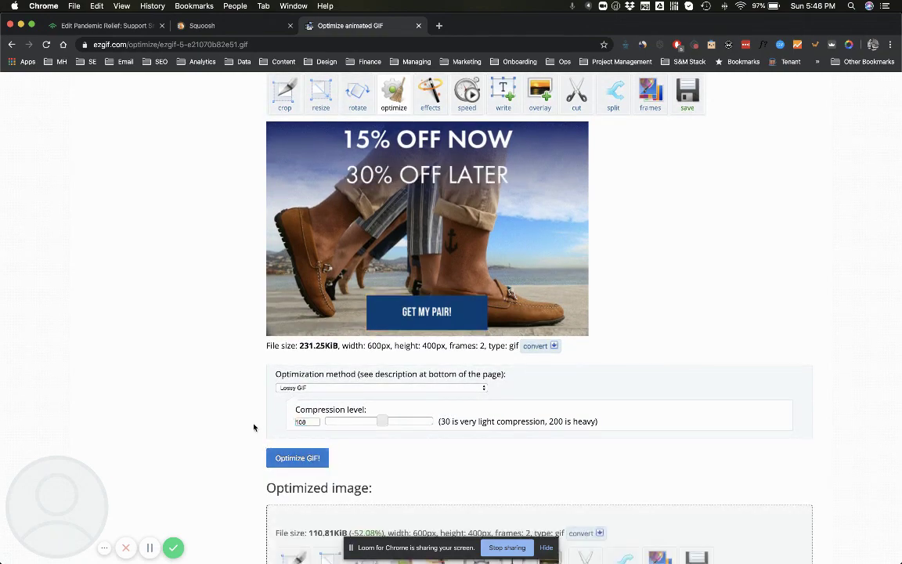
scroll(254, 427, down, 5)
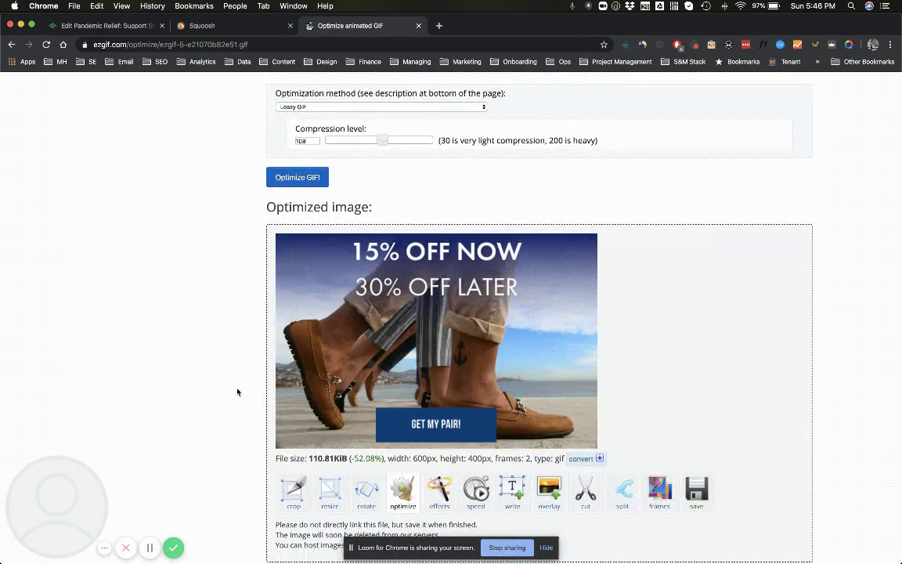
scroll(235, 393, down, 1)
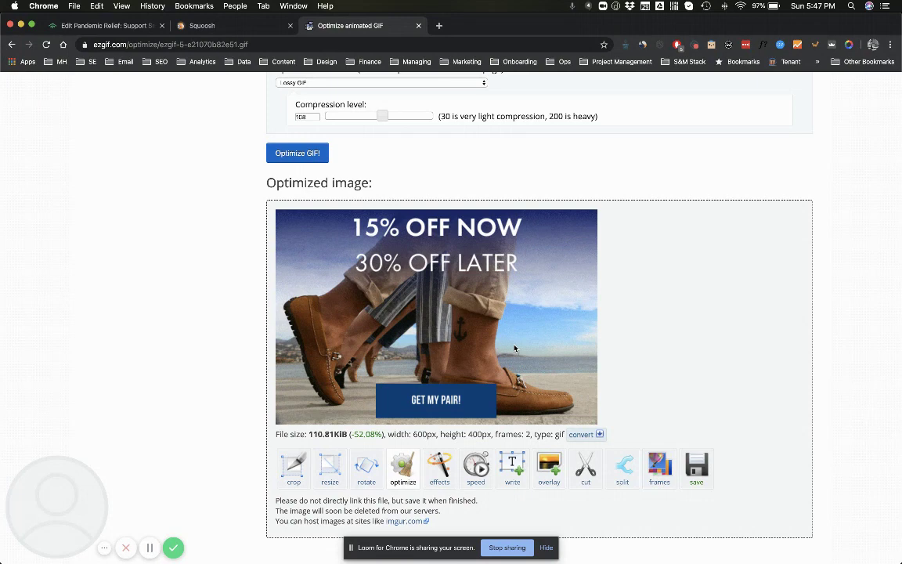
scroll(336, 383, down, 3)
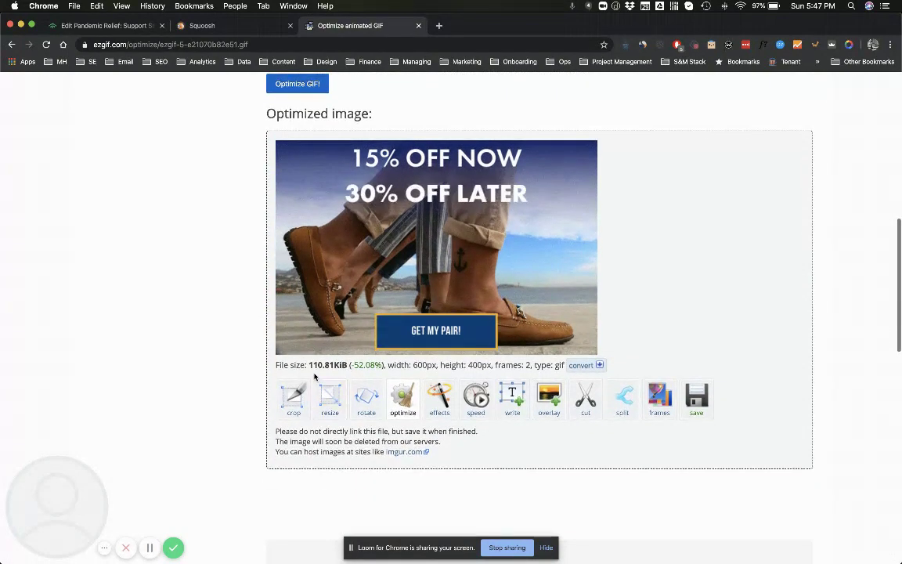
click(699, 412)
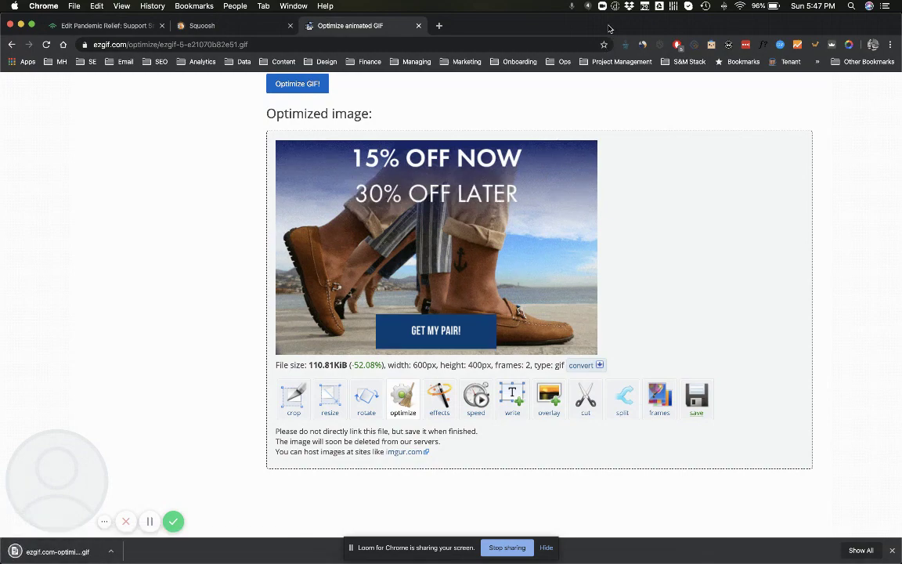
Return to the Klaviyo campaign, edit its content and start replacing the image in the 15% OFF NOW banner block
key(ctrl+shift+Tab)
key(ctrl+shift+Tab)
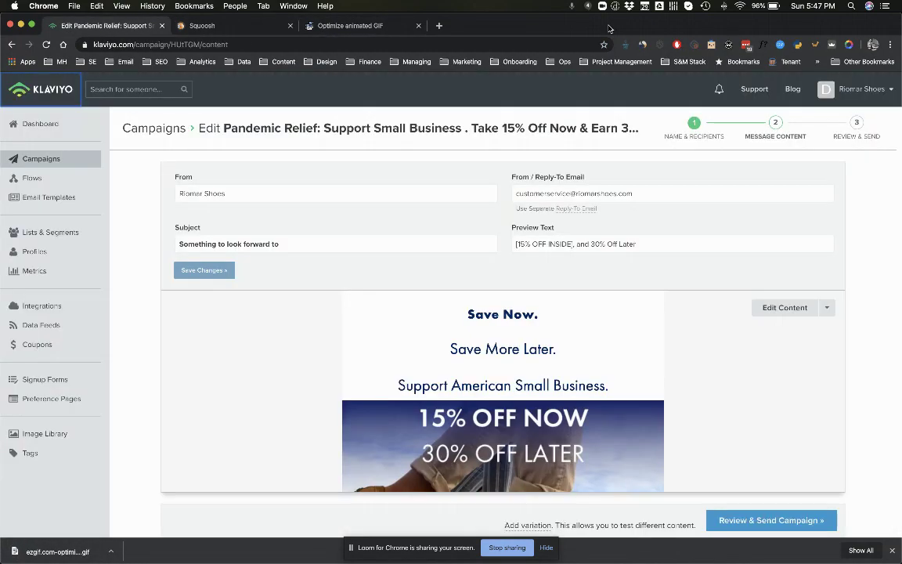
click(773, 308)
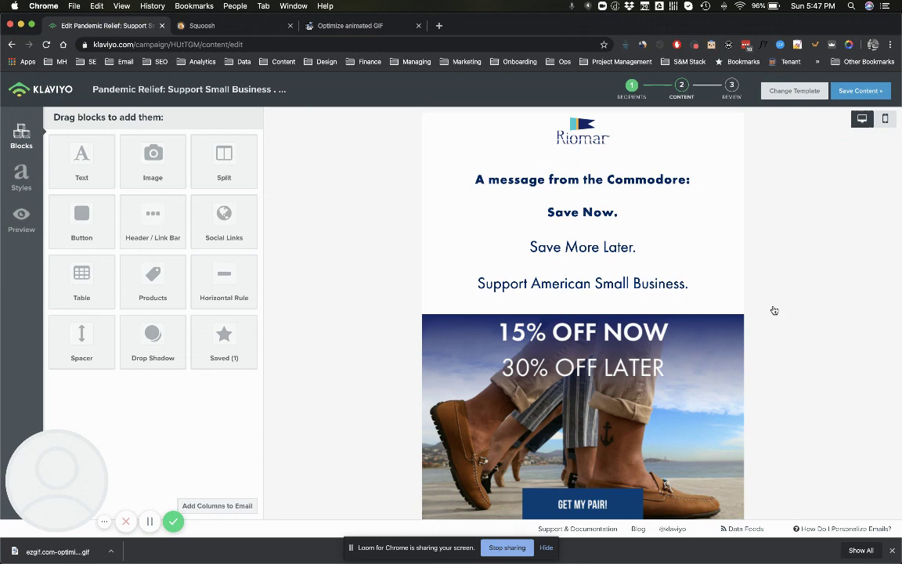
click(501, 367)
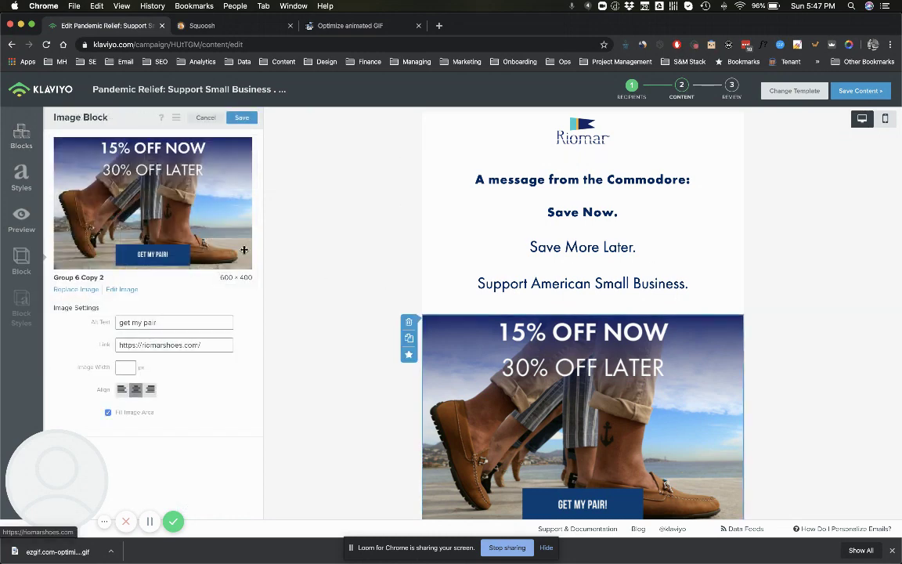
click(78, 291)
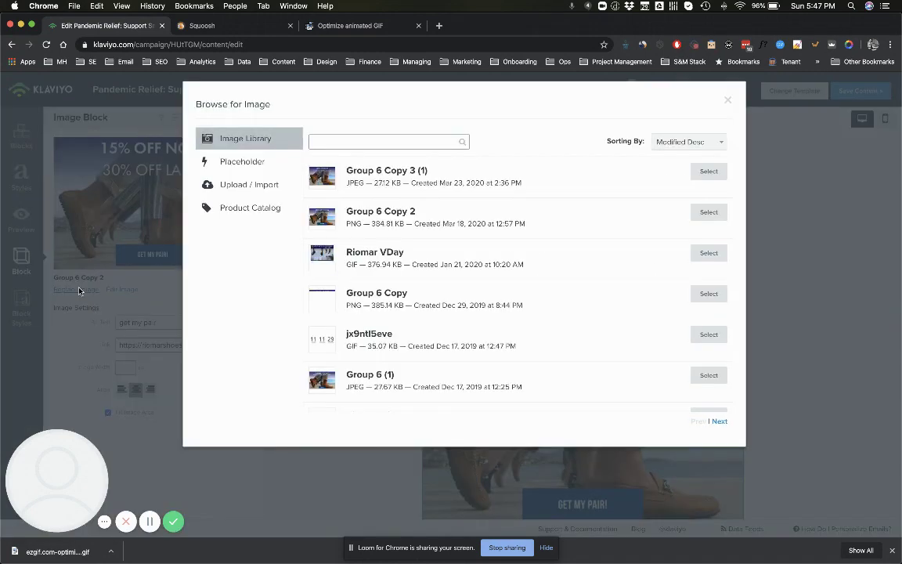
Switch to Finder and display the newest files in the Downloads folder
key(super+Tab)
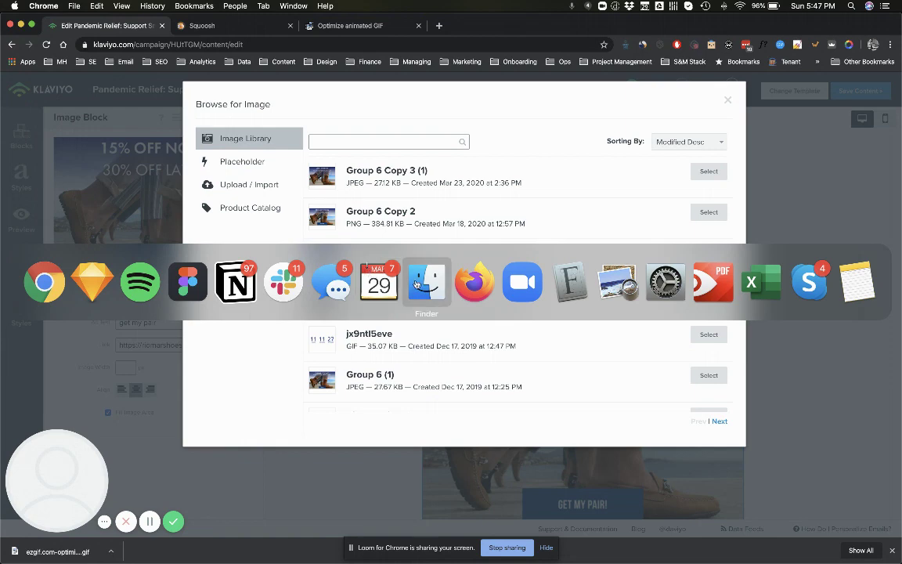
click(415, 283)
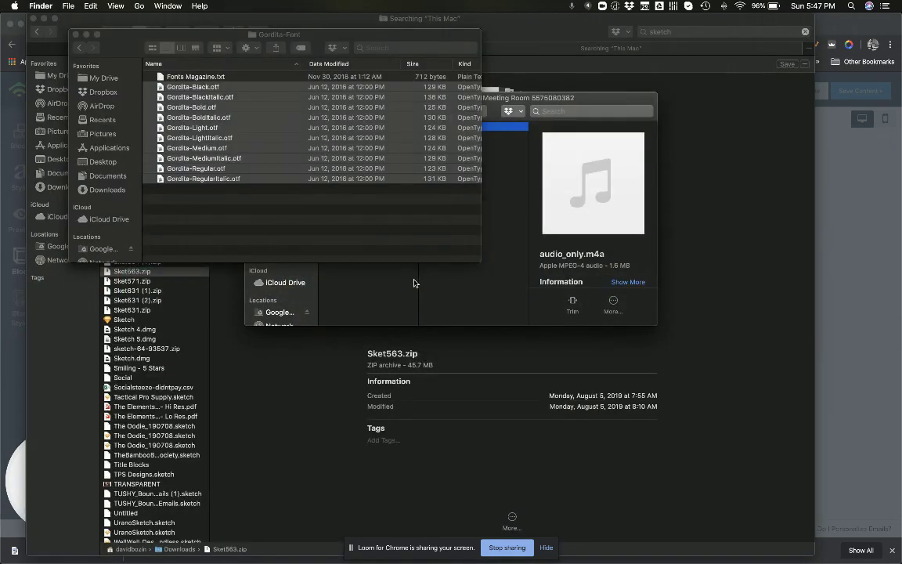
click(124, 188)
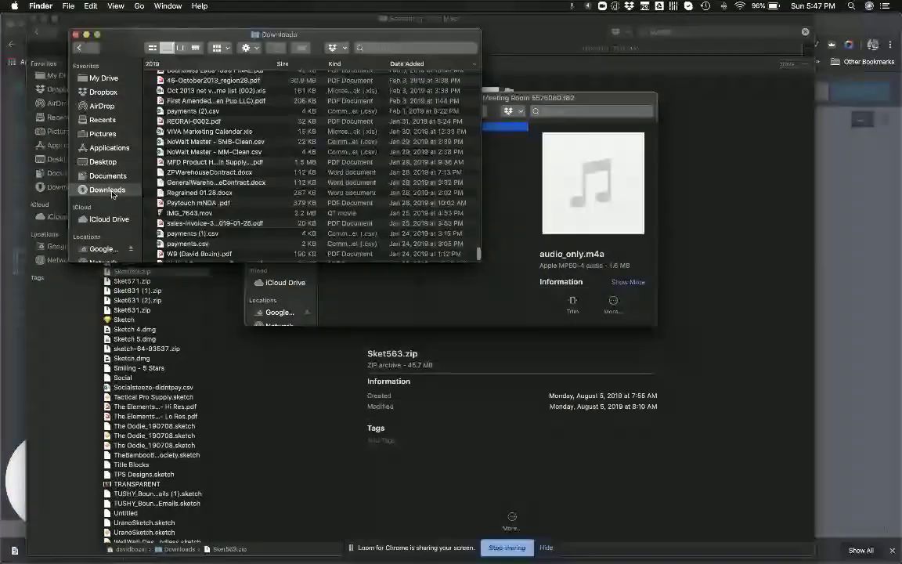
scroll(239, 109, up, 15)
scroll(238, 110, down, 10)
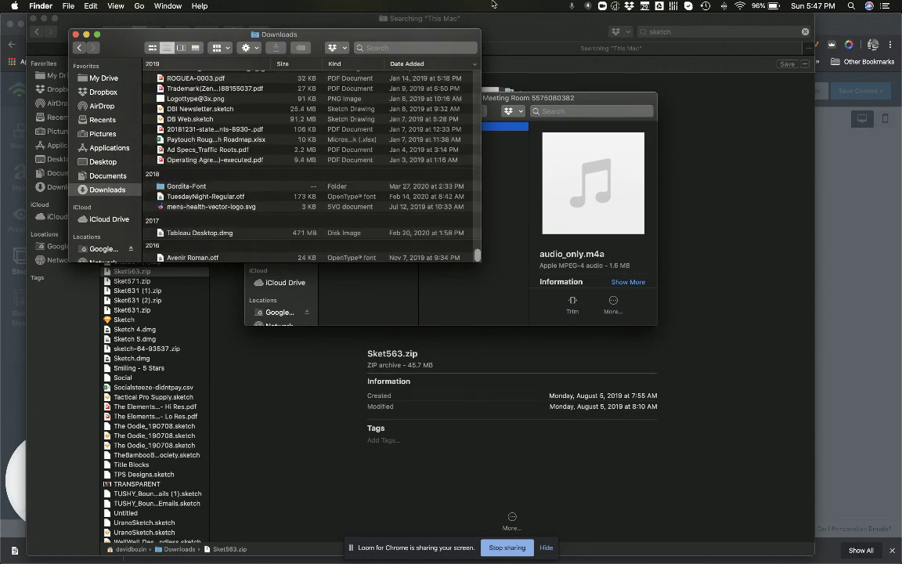
drag(494, 4, 492, 4)
Rename the file ezgif.com-optimize (25).gif in Downloads to "15 Off Now GIF.gif"
double_click(184, 78)
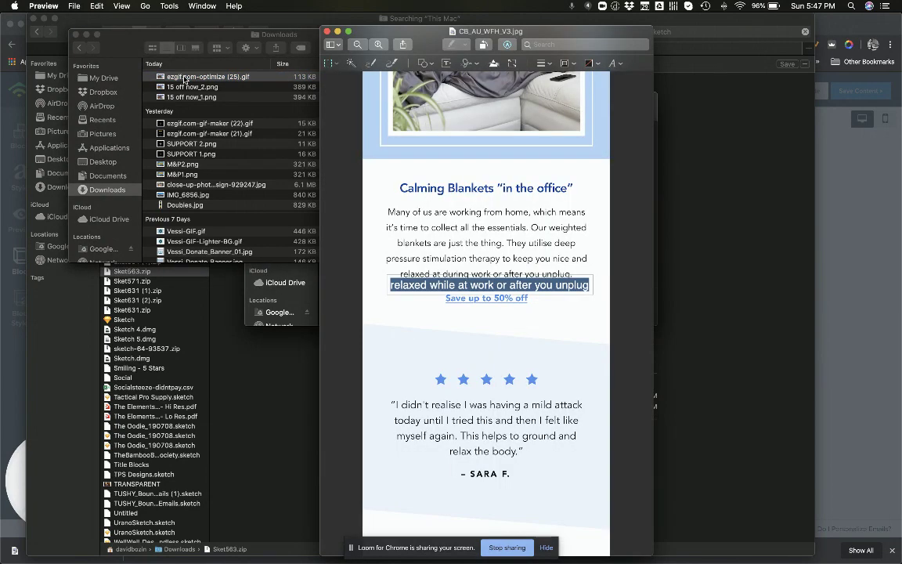
key(super+q)
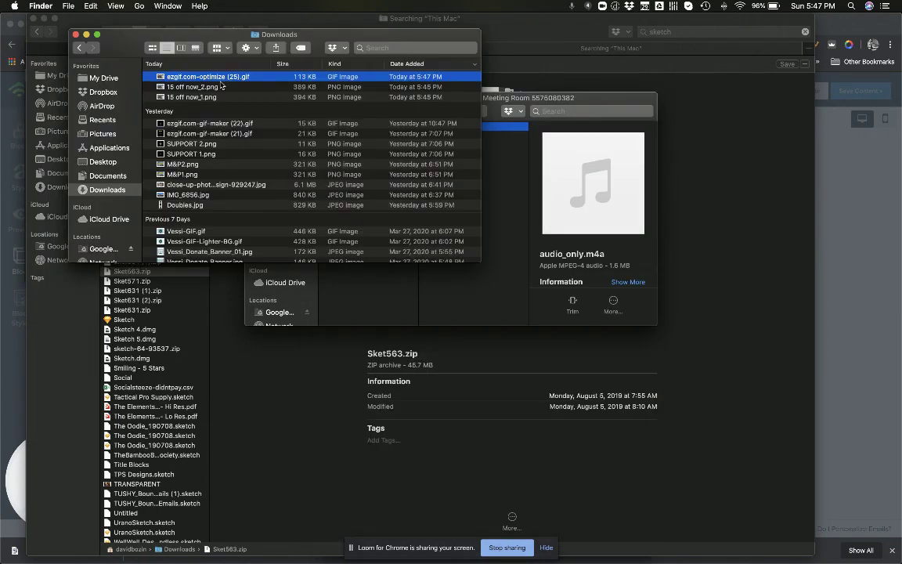
key(Return)
text(15 Off N)
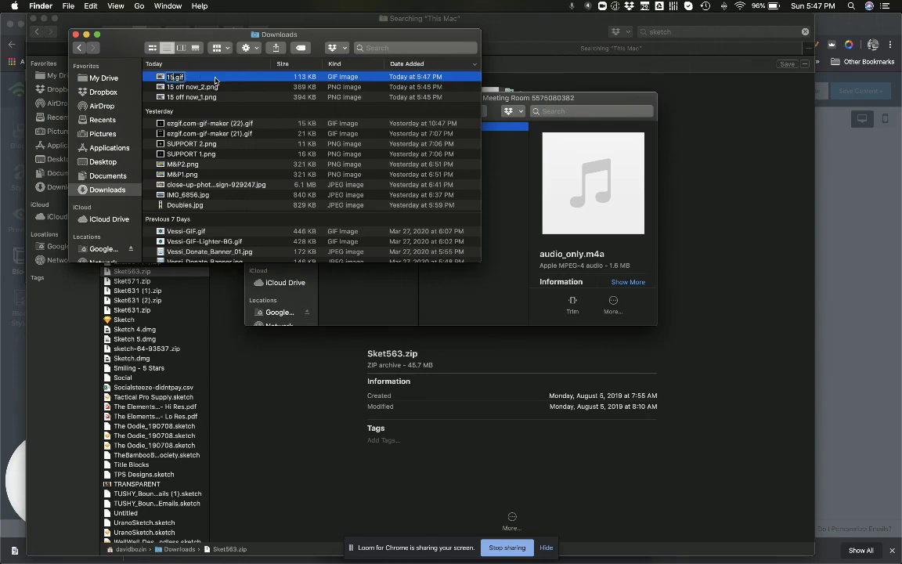
text(ow)
text(G)
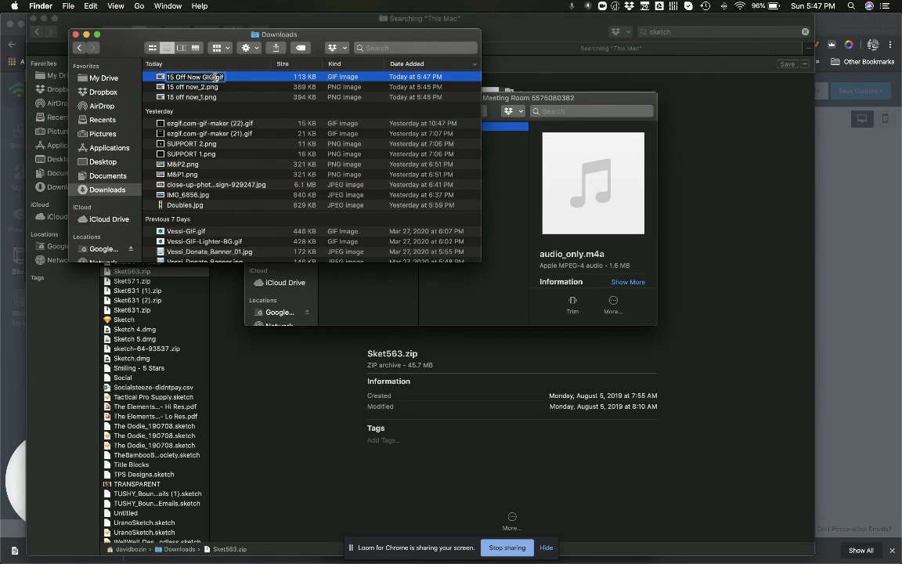
text(IF)
key(Return)
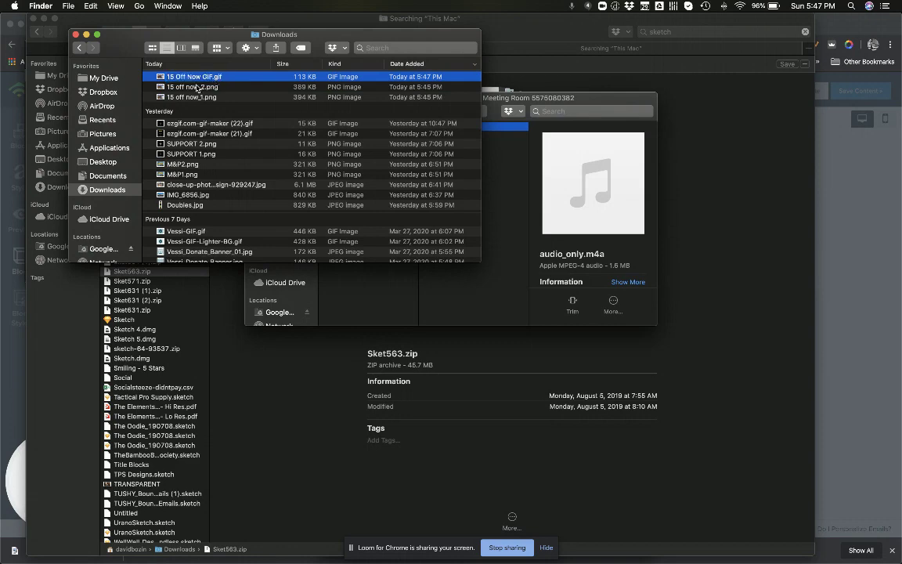
Bring 15 Off Now GIF.gif from Finder over to Chrome and show the Upload / Import area of Klaviyo's image browser
drag(198, 79, 268, 84)
key(super+Tab)
key(super+Tab)
key(super+Tab)
key(super+Tab)
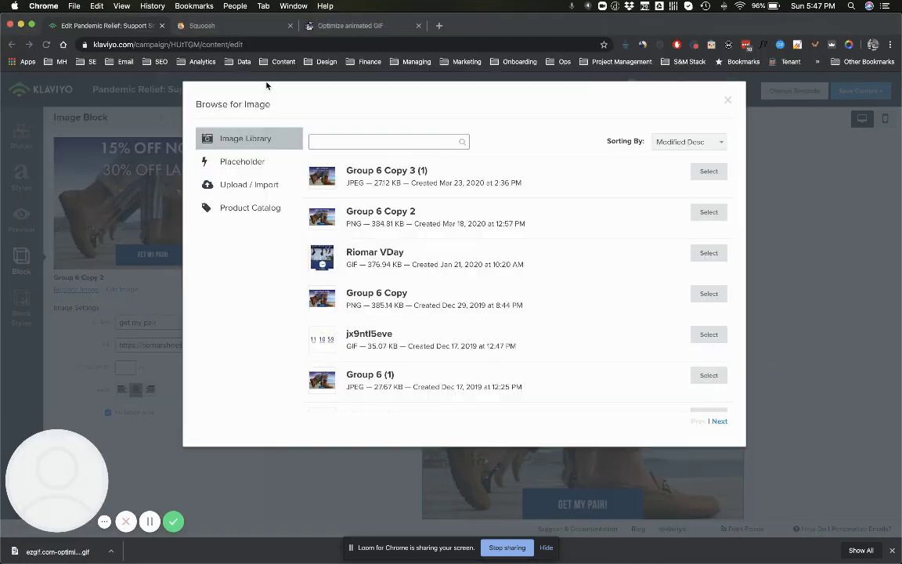
click(253, 188)
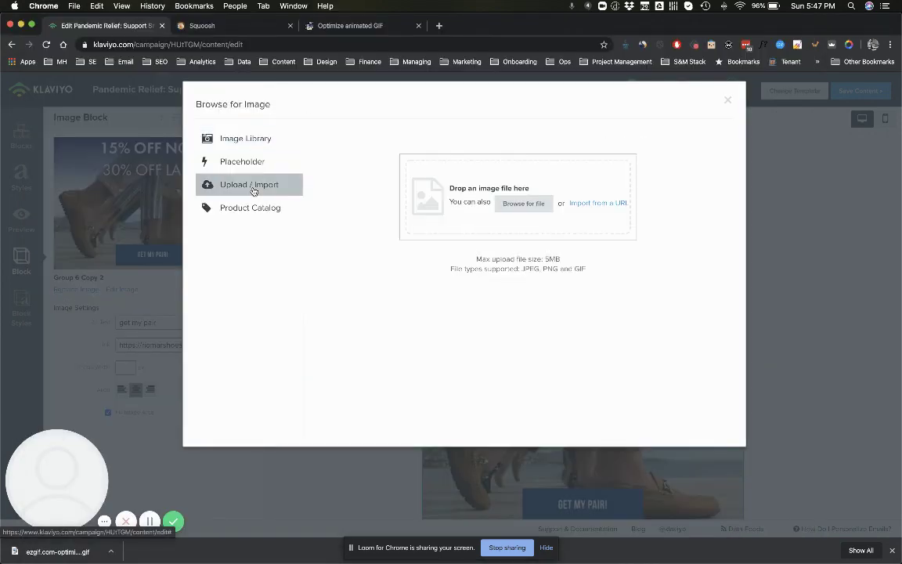